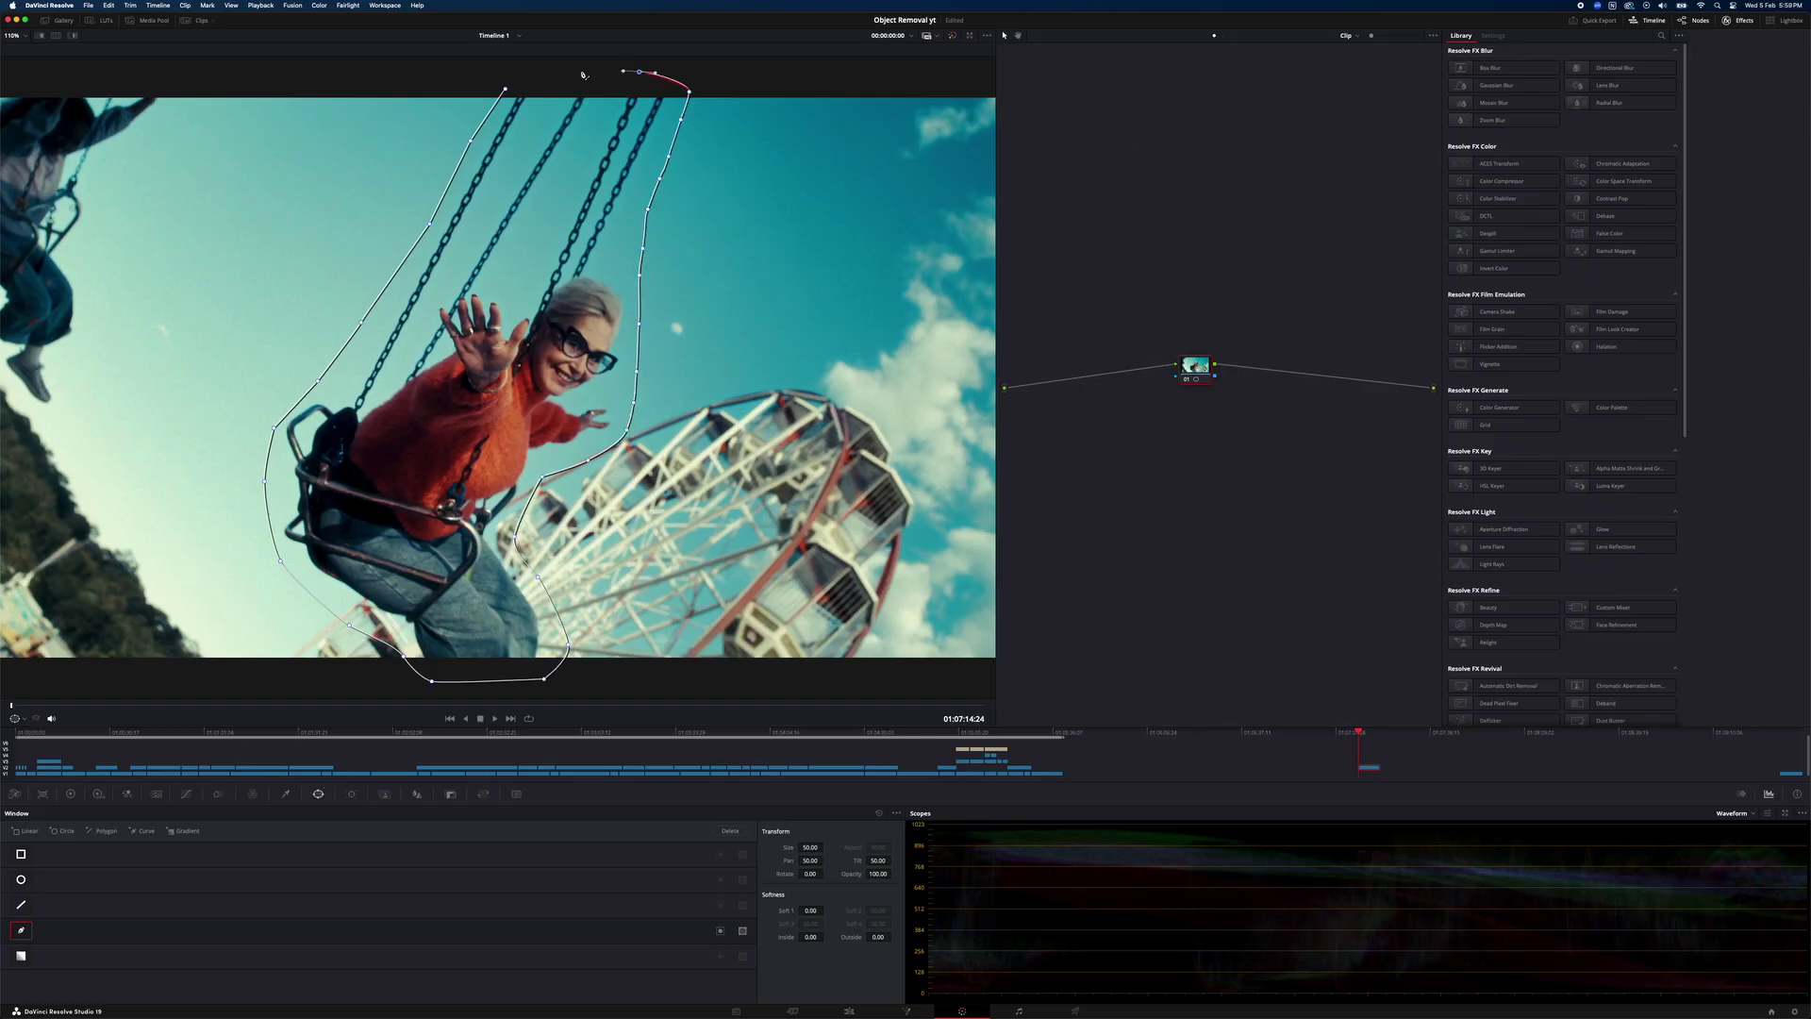
Finish the polygon mask around the swinging woman and play back to confirm she is gone.
click(604, 73)
click(514, 85)
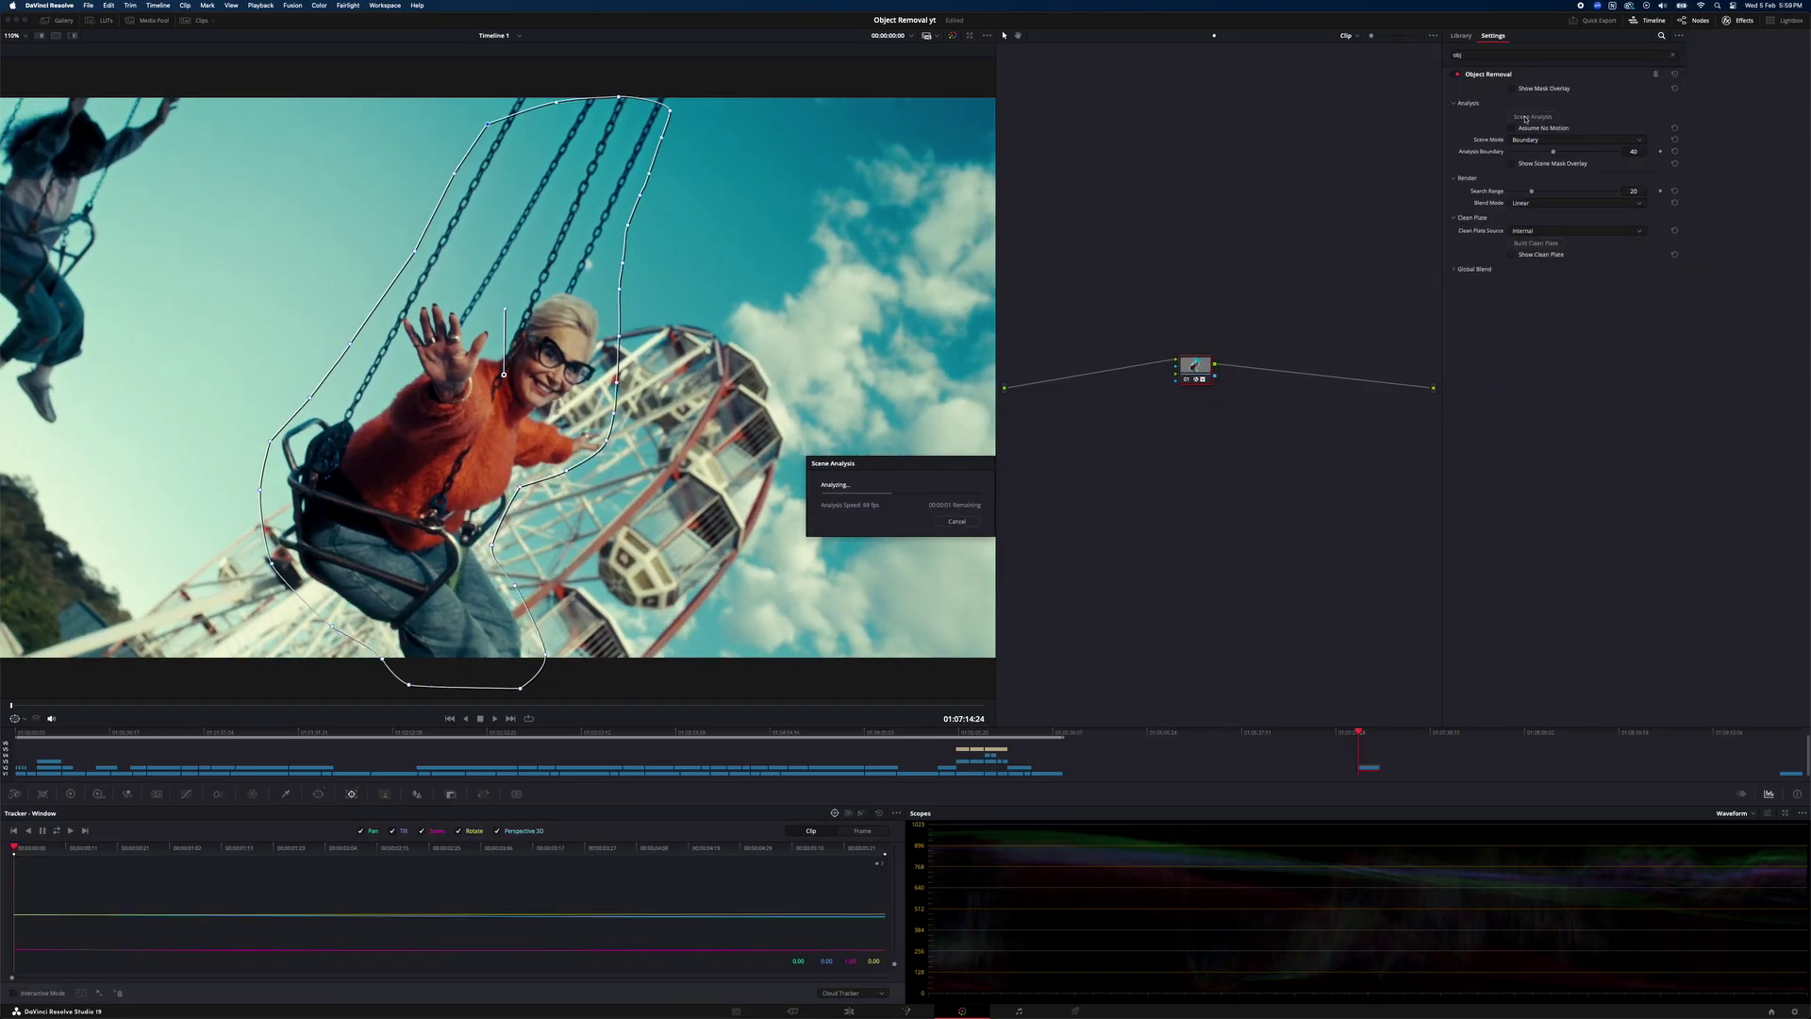
key(space)
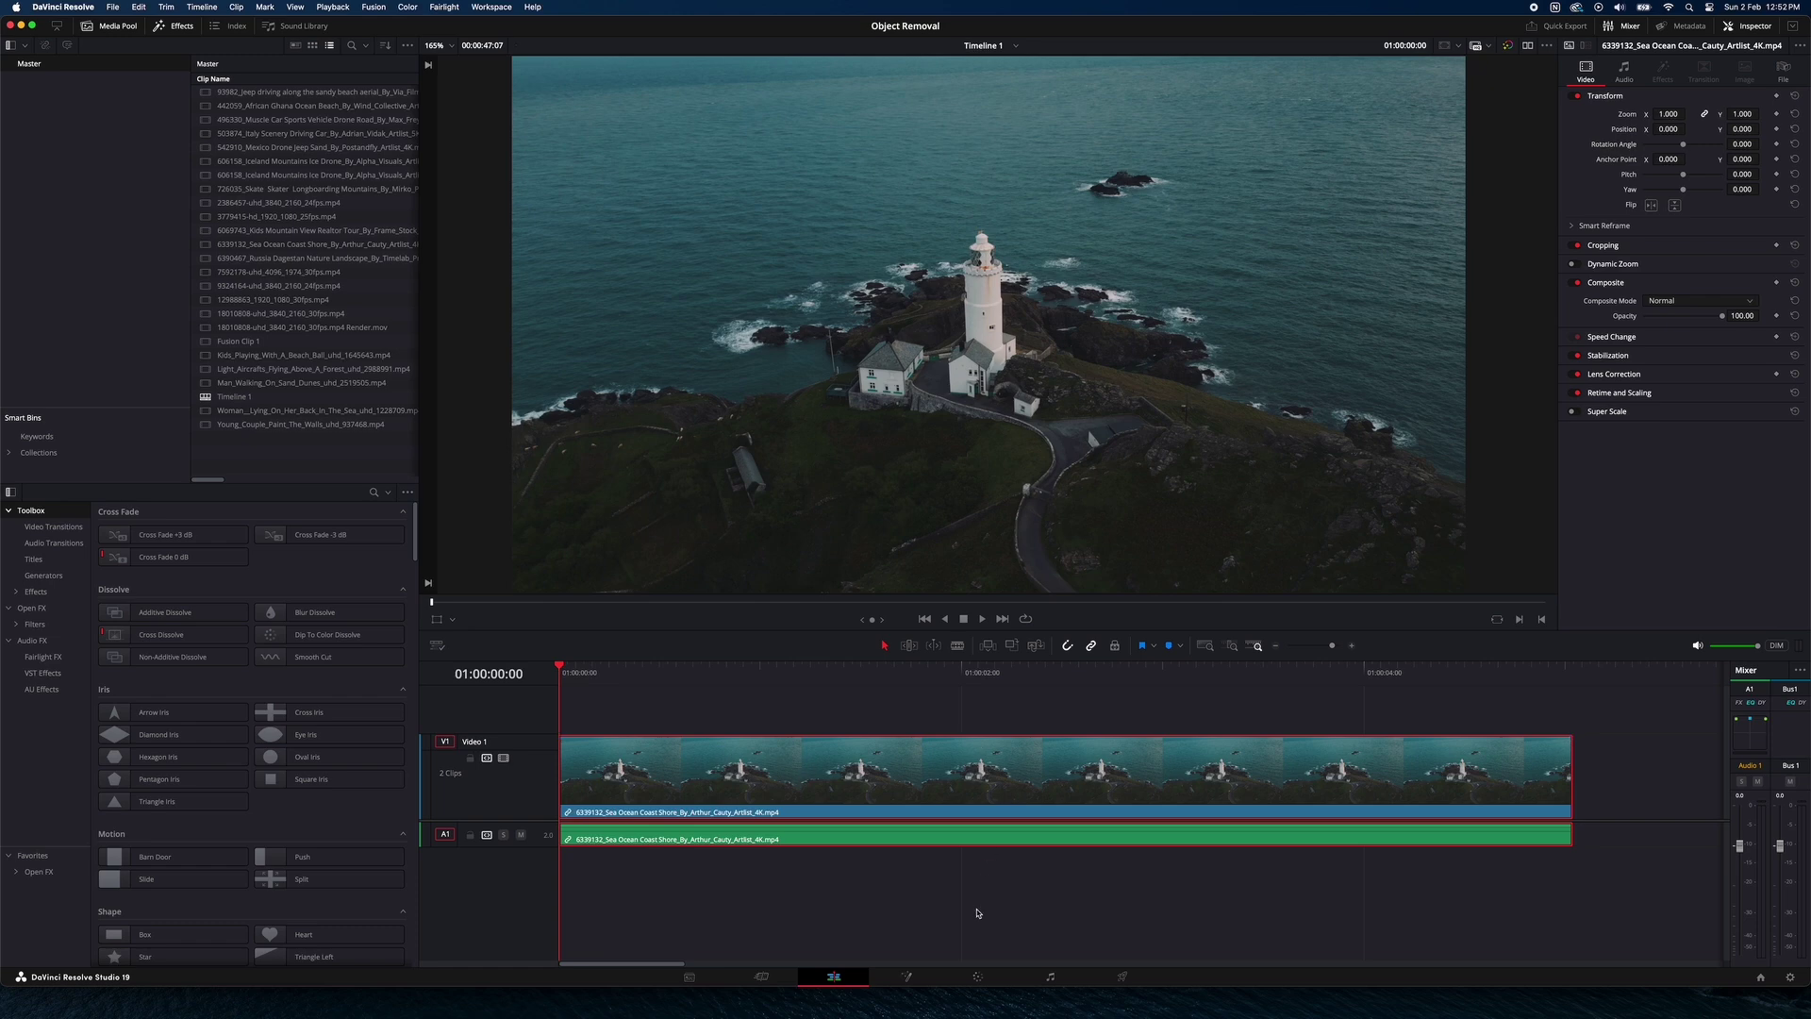
Switch to the Color page for the lighthouse clip and bring up the window shapes panel.
click(977, 976)
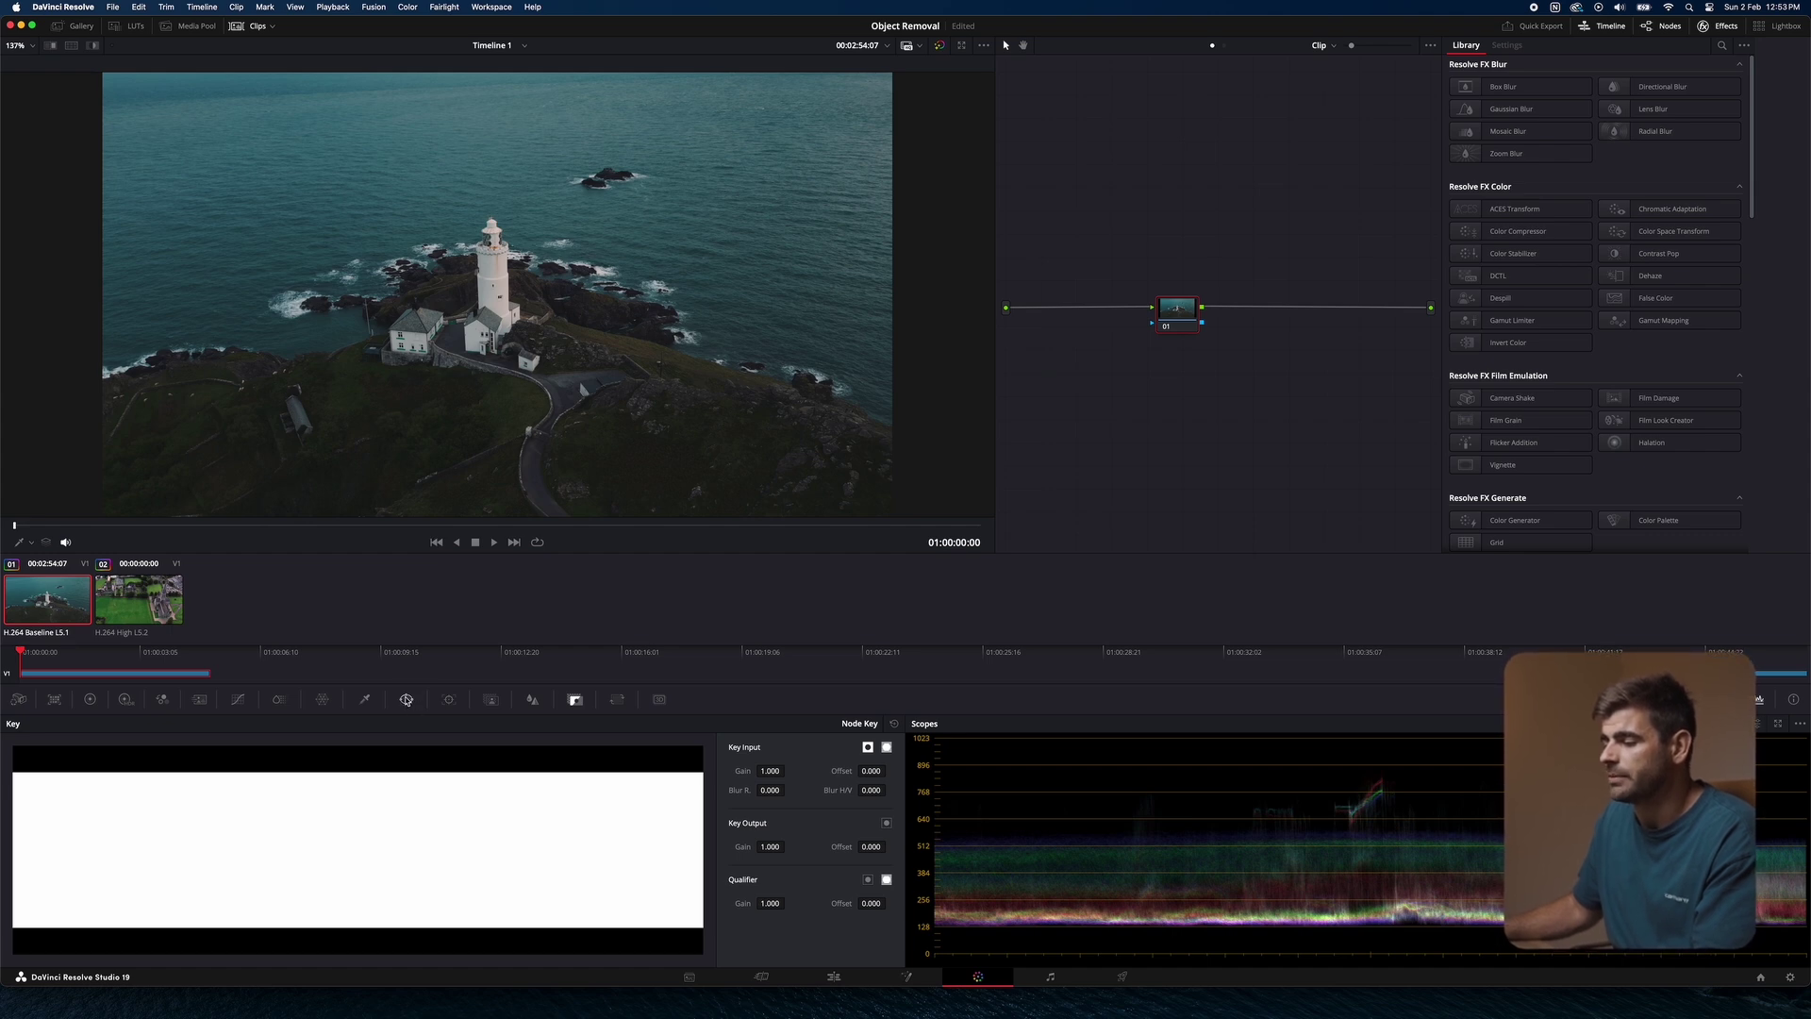
click(406, 699)
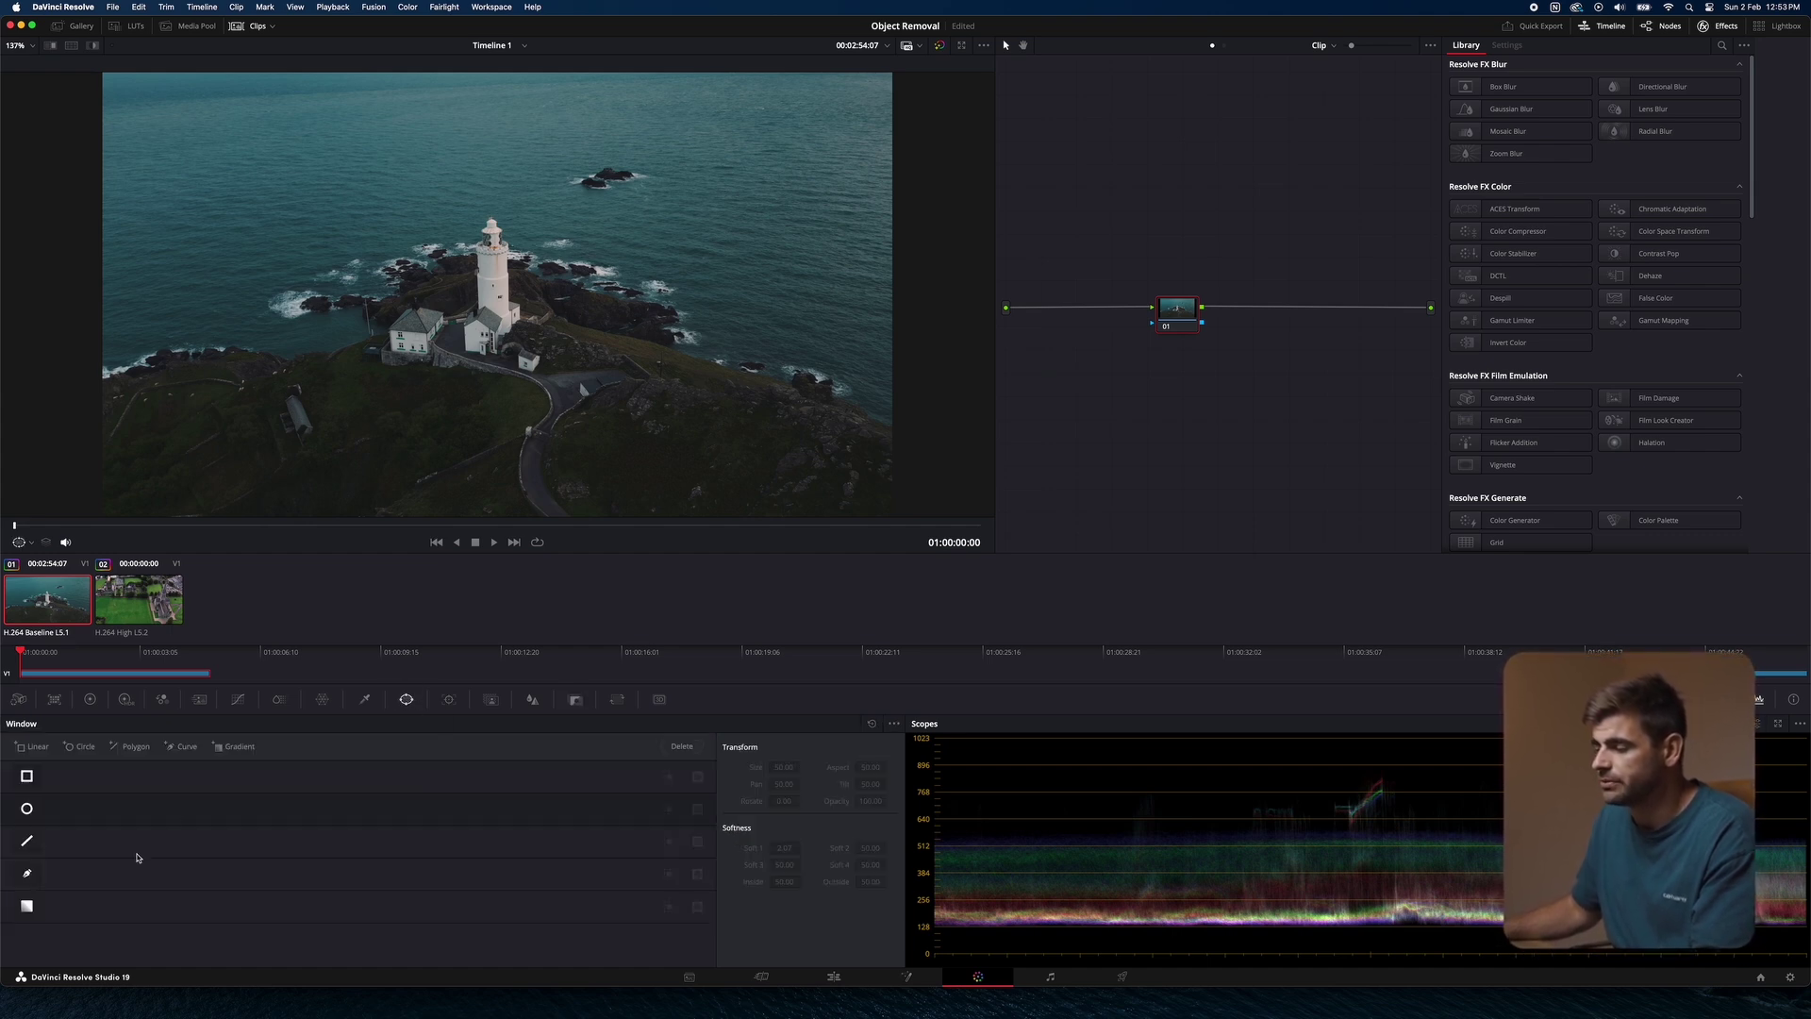
Draw a closed curve mask around the small rocky island in the sea.
click(27, 875)
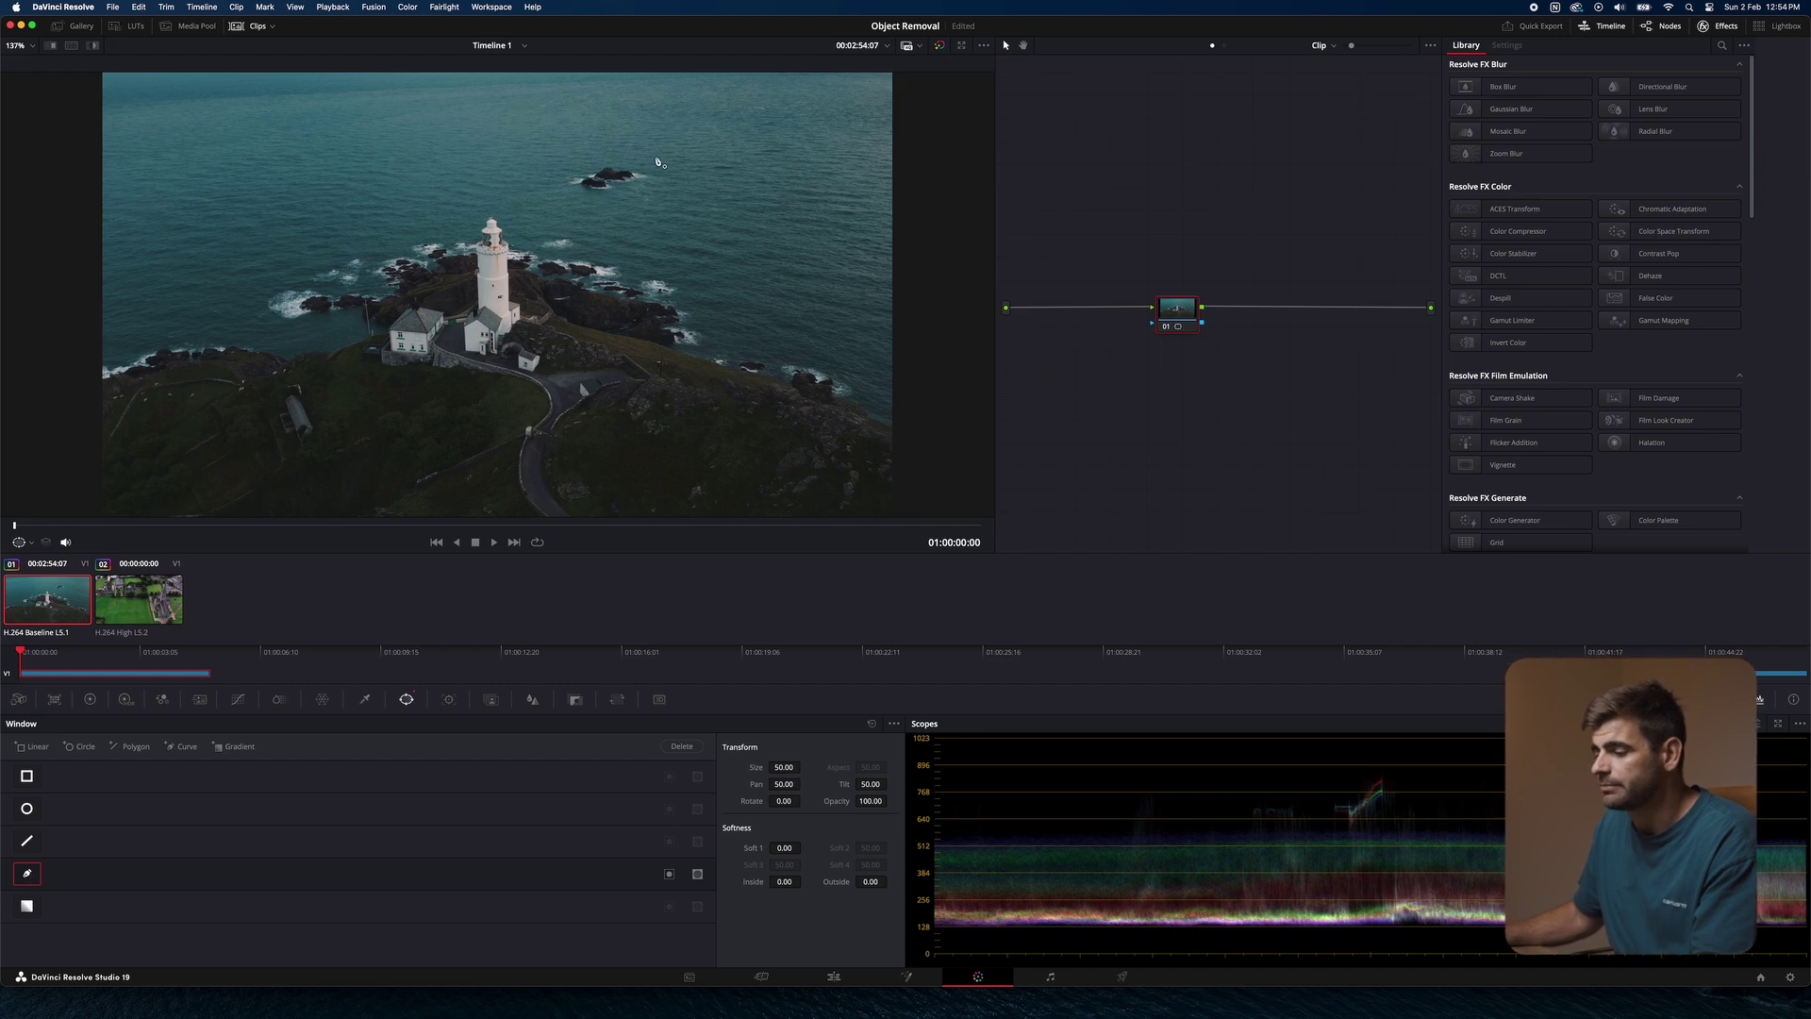
click(641, 155)
click(605, 155)
click(576, 162)
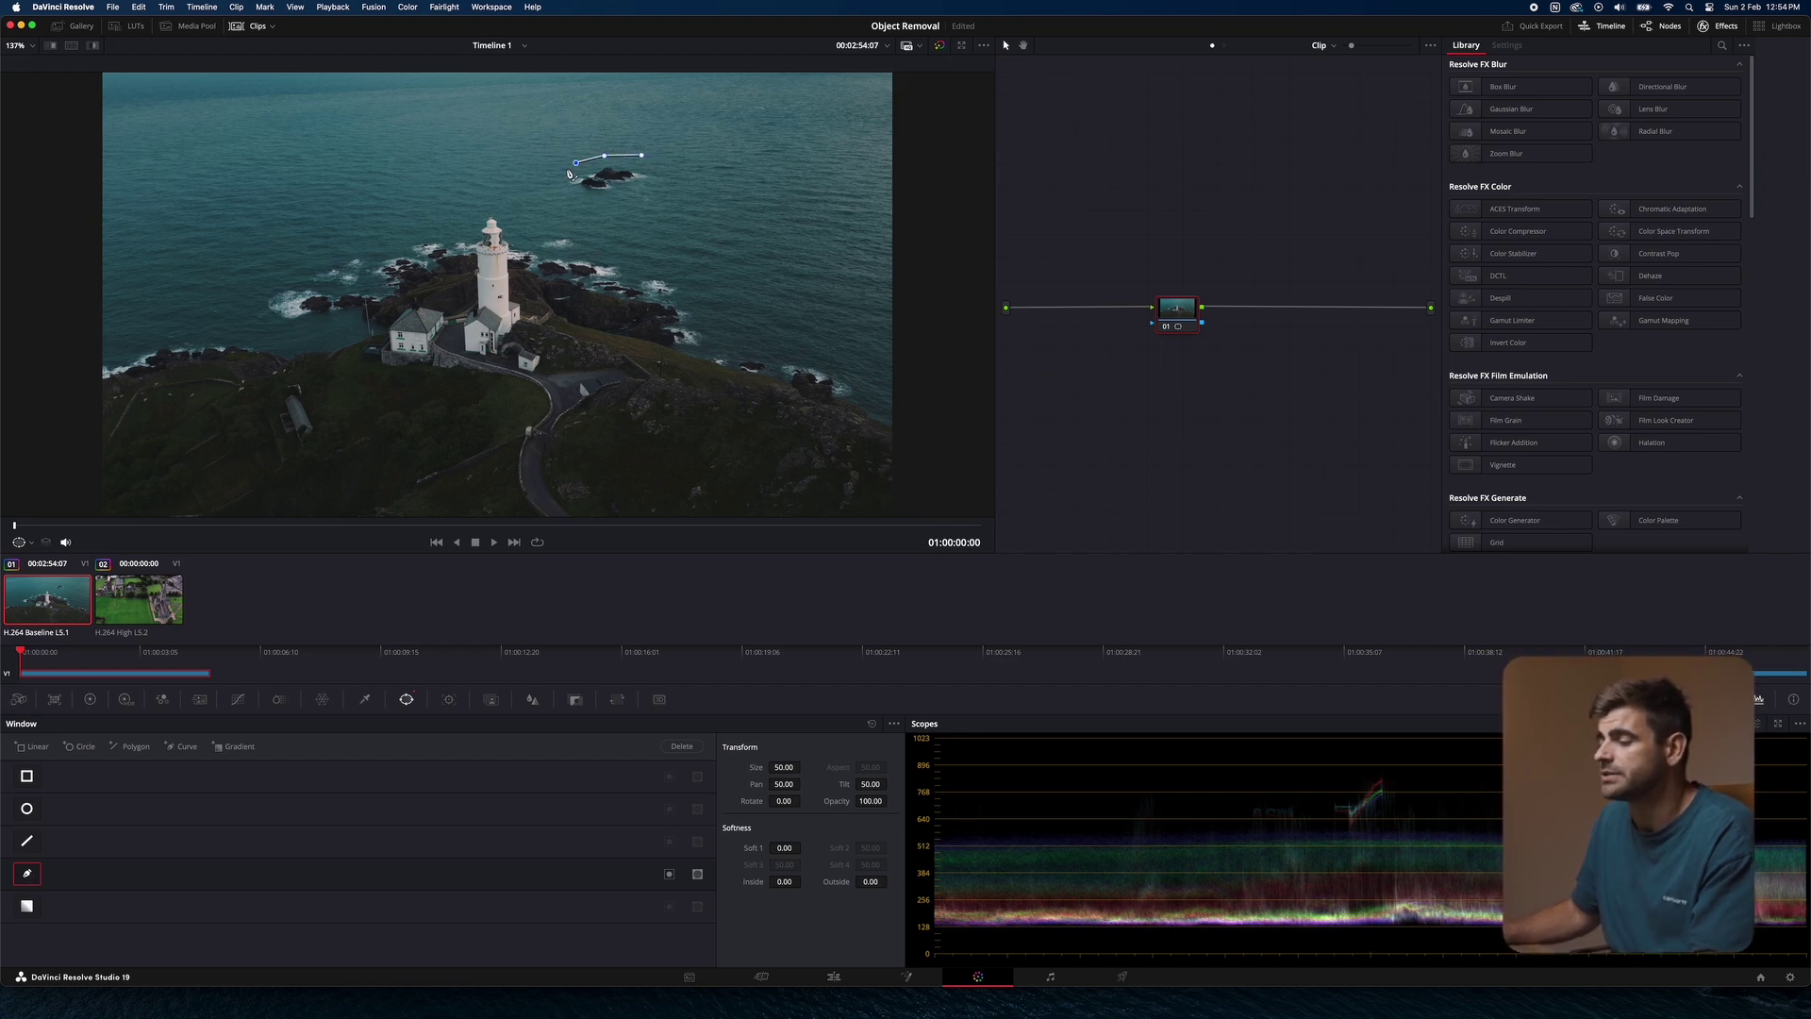
click(563, 176)
click(568, 189)
click(589, 195)
click(618, 194)
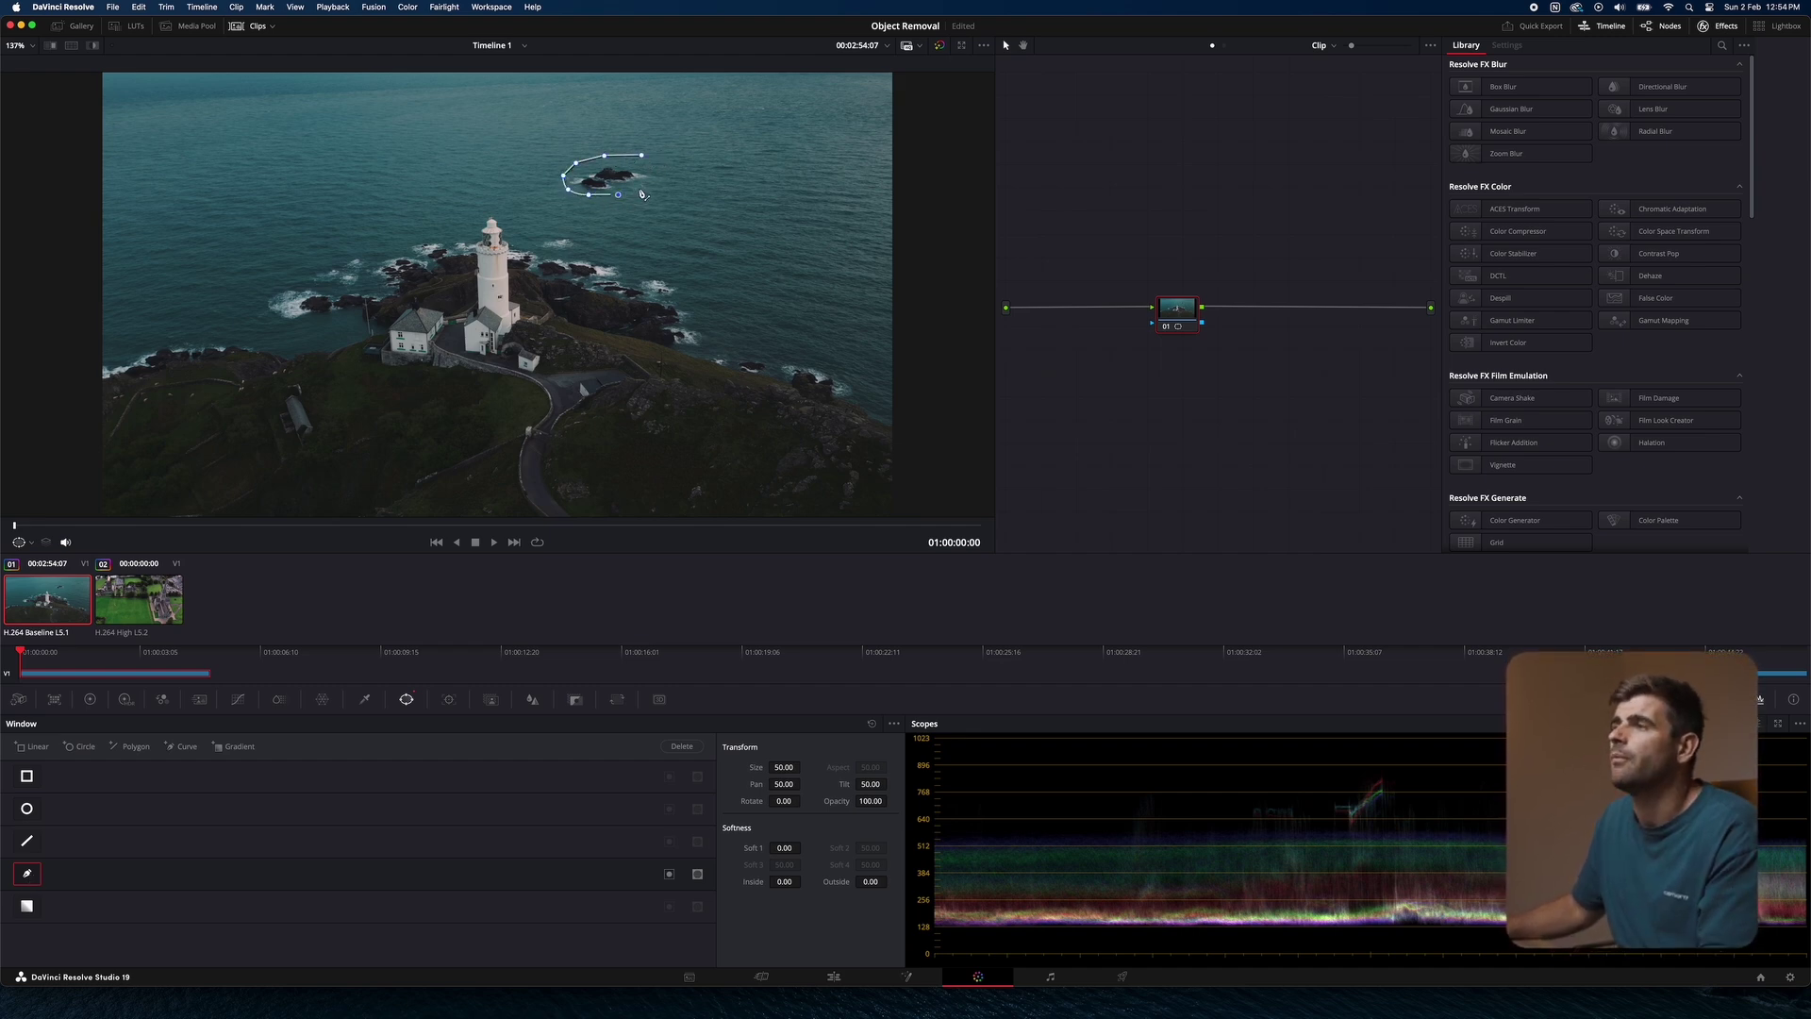
click(641, 188)
click(642, 155)
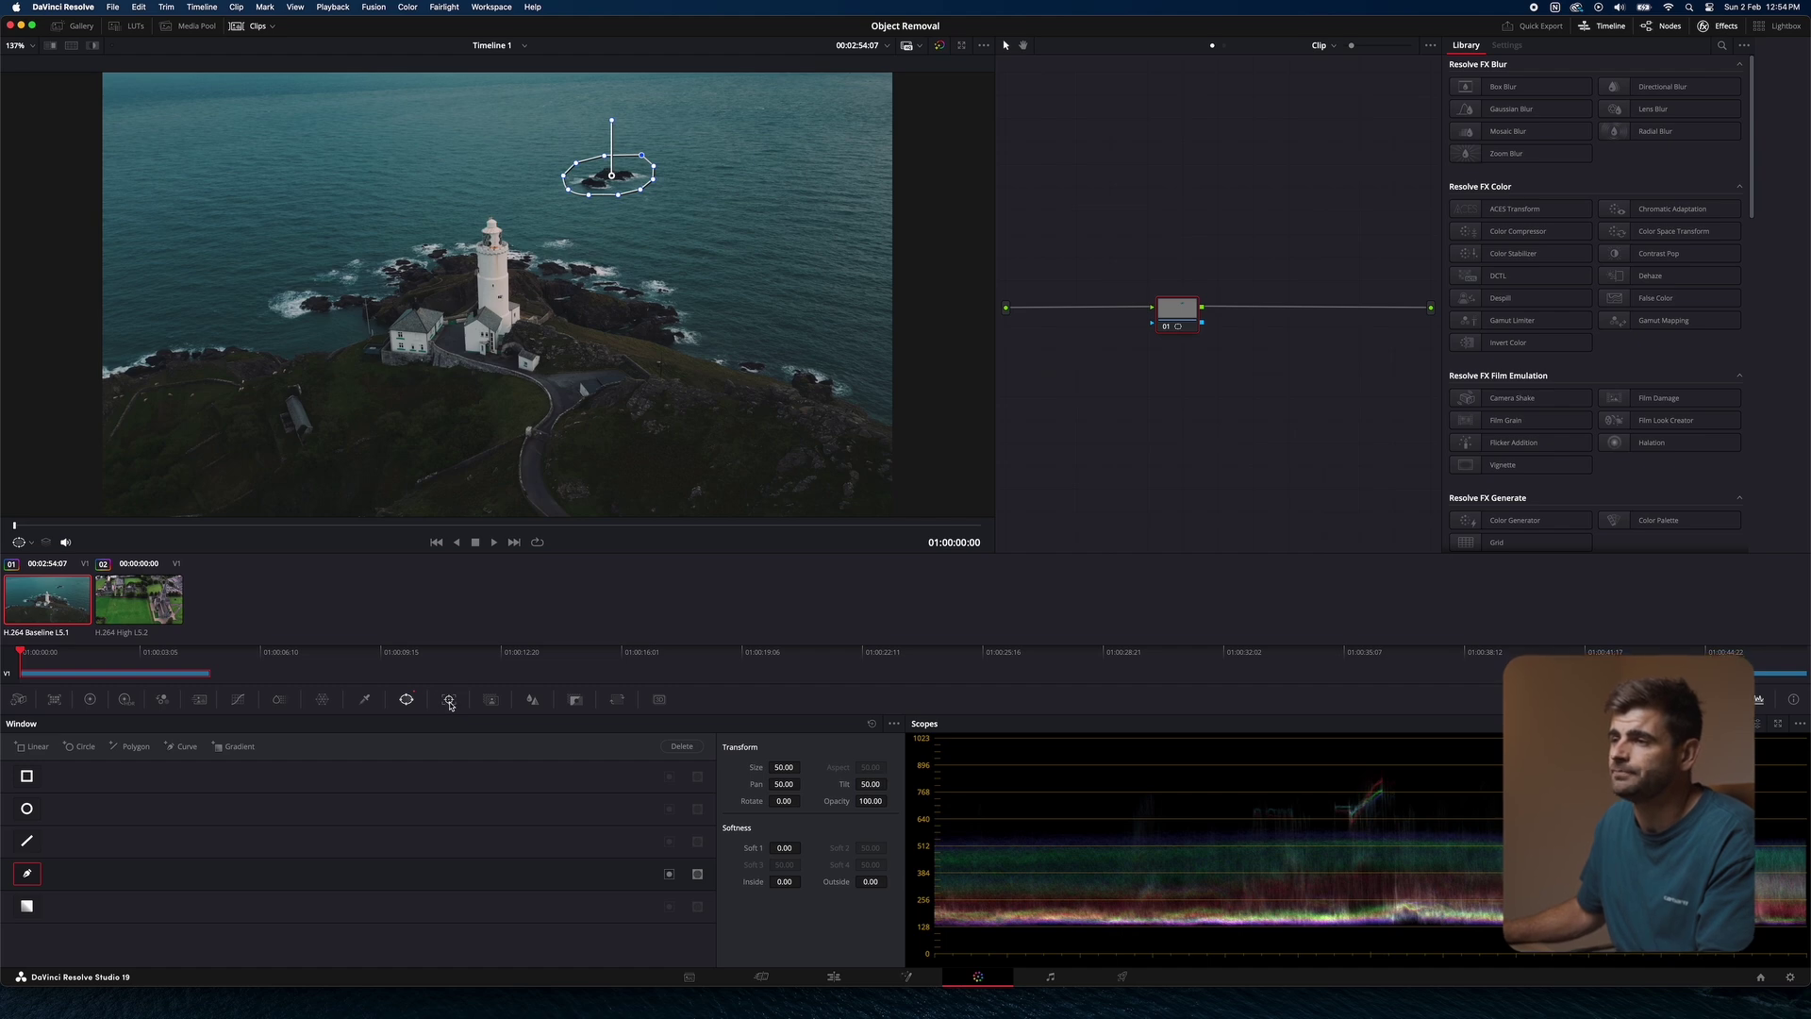
Track the island mask forwards and backwards, then scrub to check it follows.
click(449, 701)
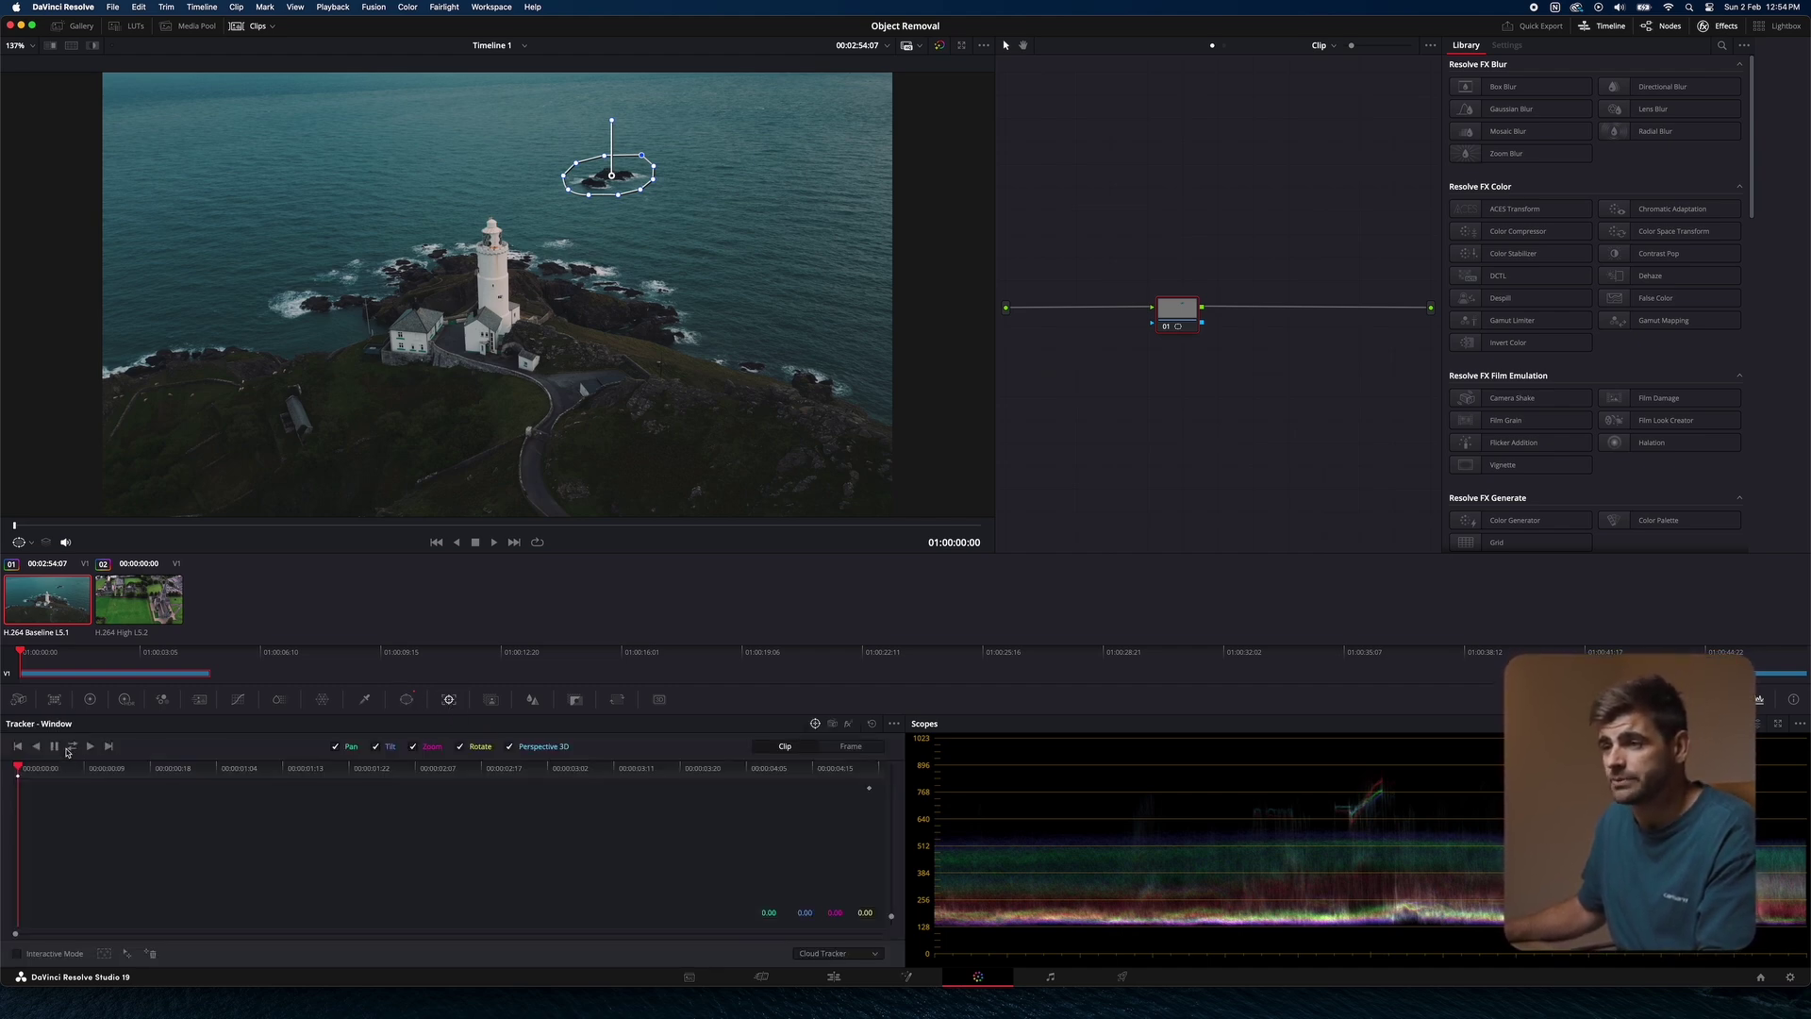
click(72, 747)
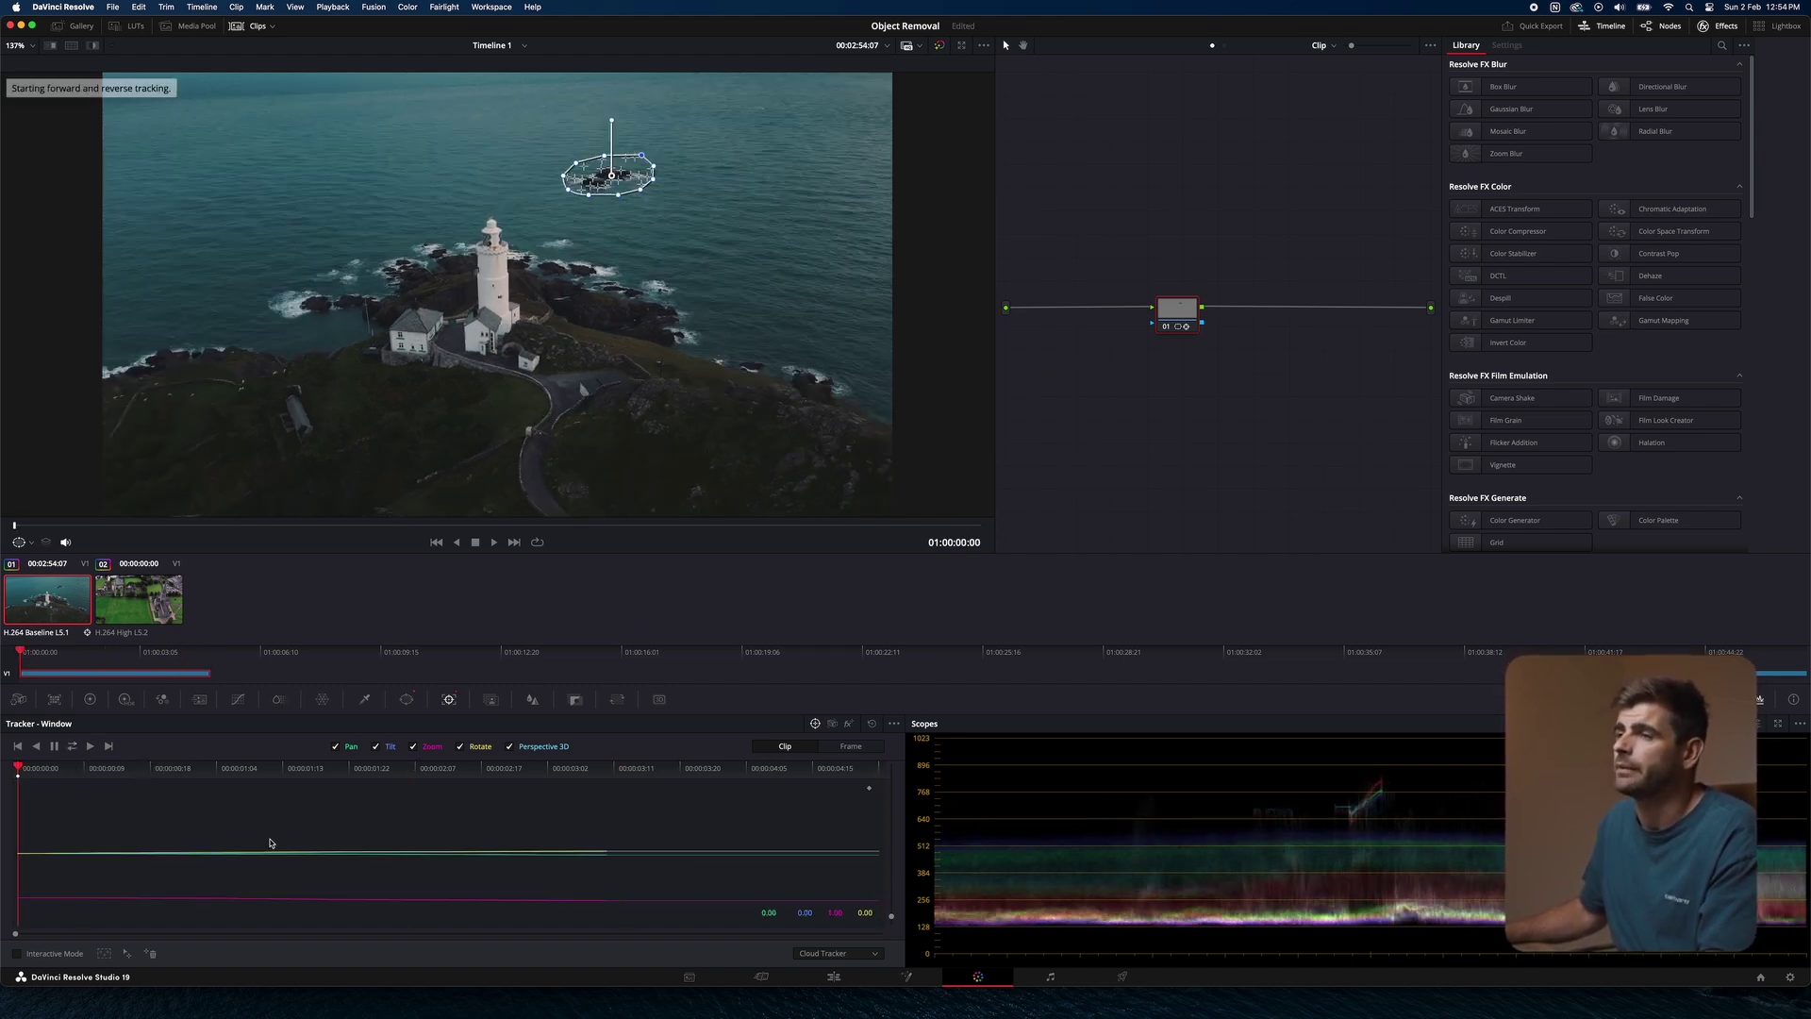
drag(109, 531, 15, 528)
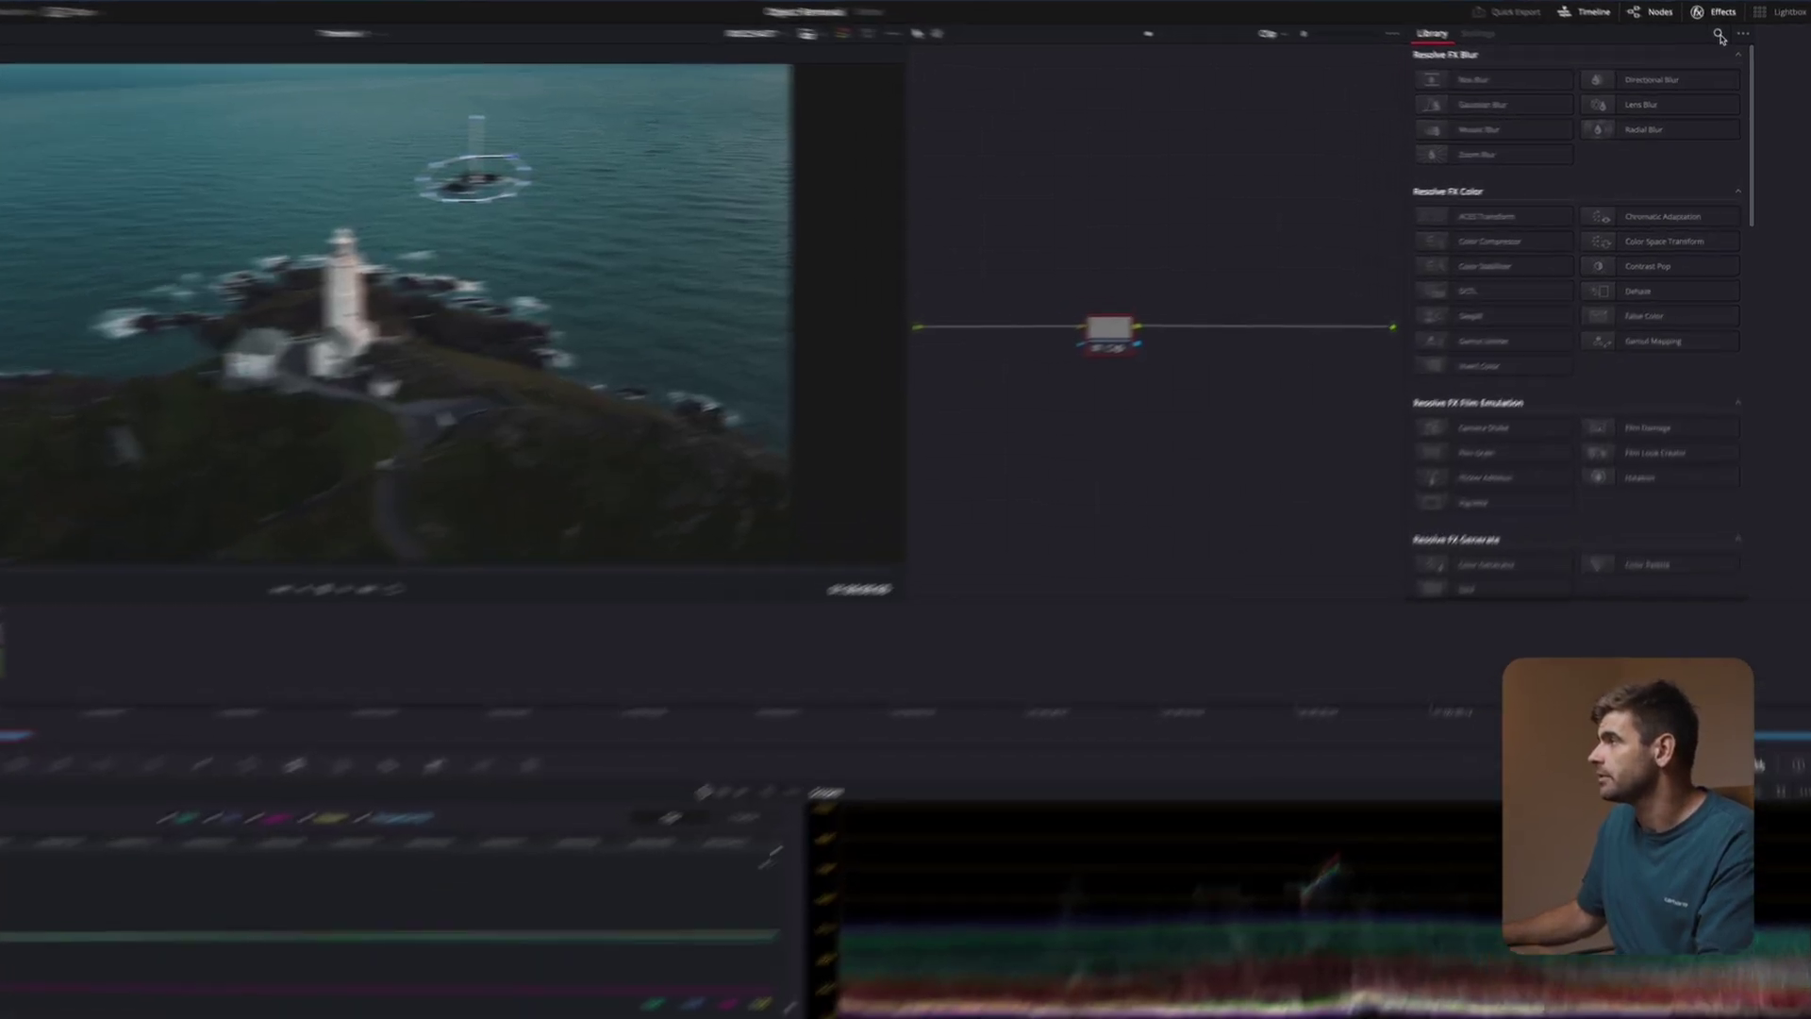
Search the Effects Library for 'ob' and apply Object Removal to node 01.
click(1722, 45)
text(obj)
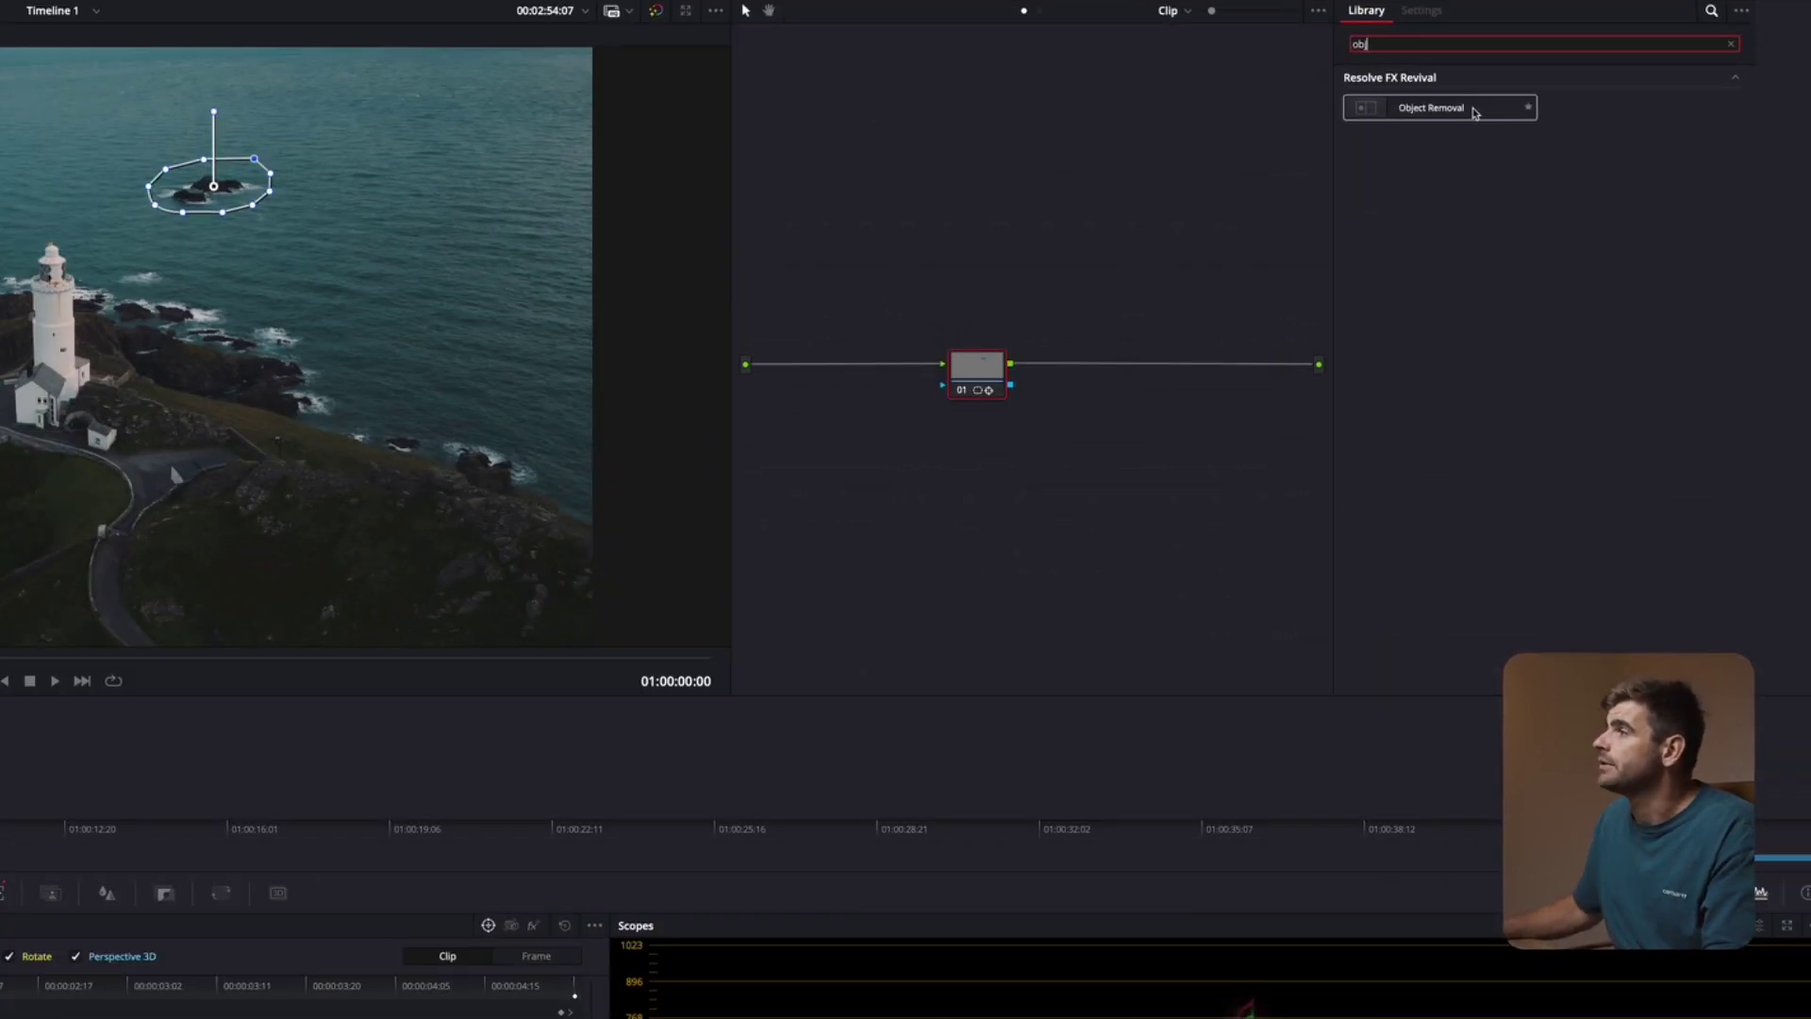
drag(1476, 107, 974, 370)
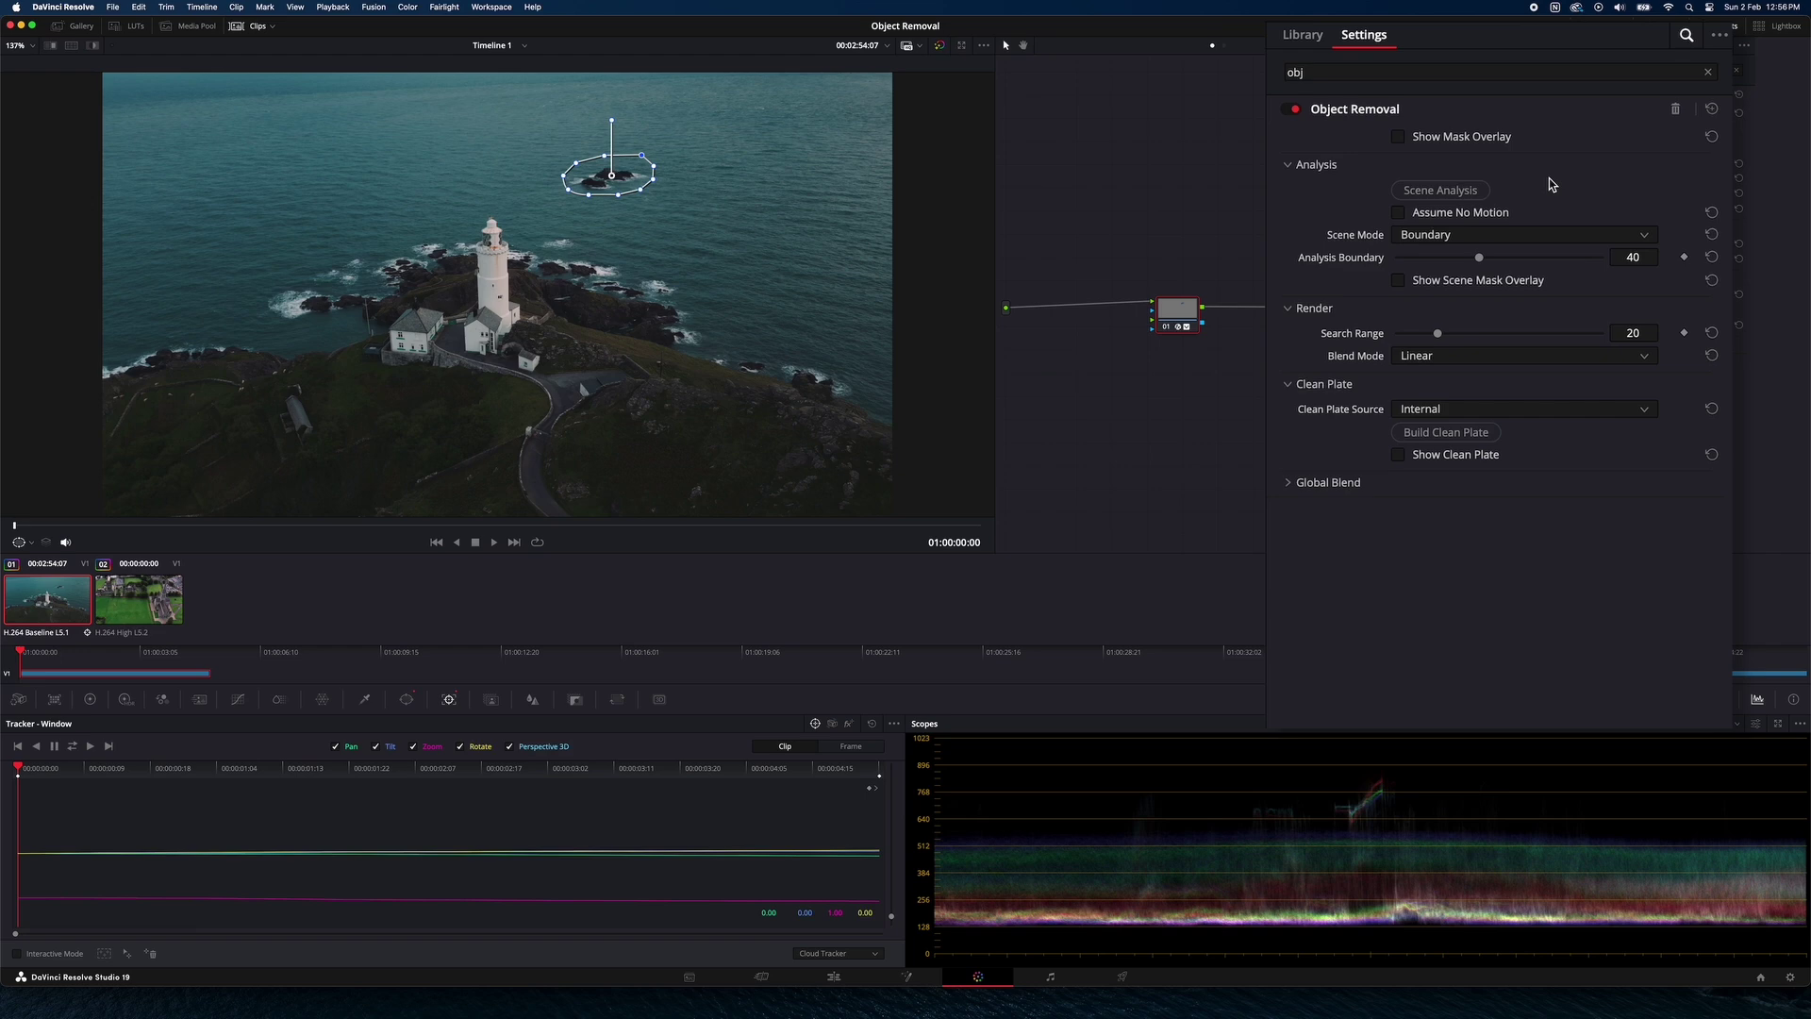
Run Object Removal's Scene Analysis through the clip and review the clean plate source options.
click(1461, 196)
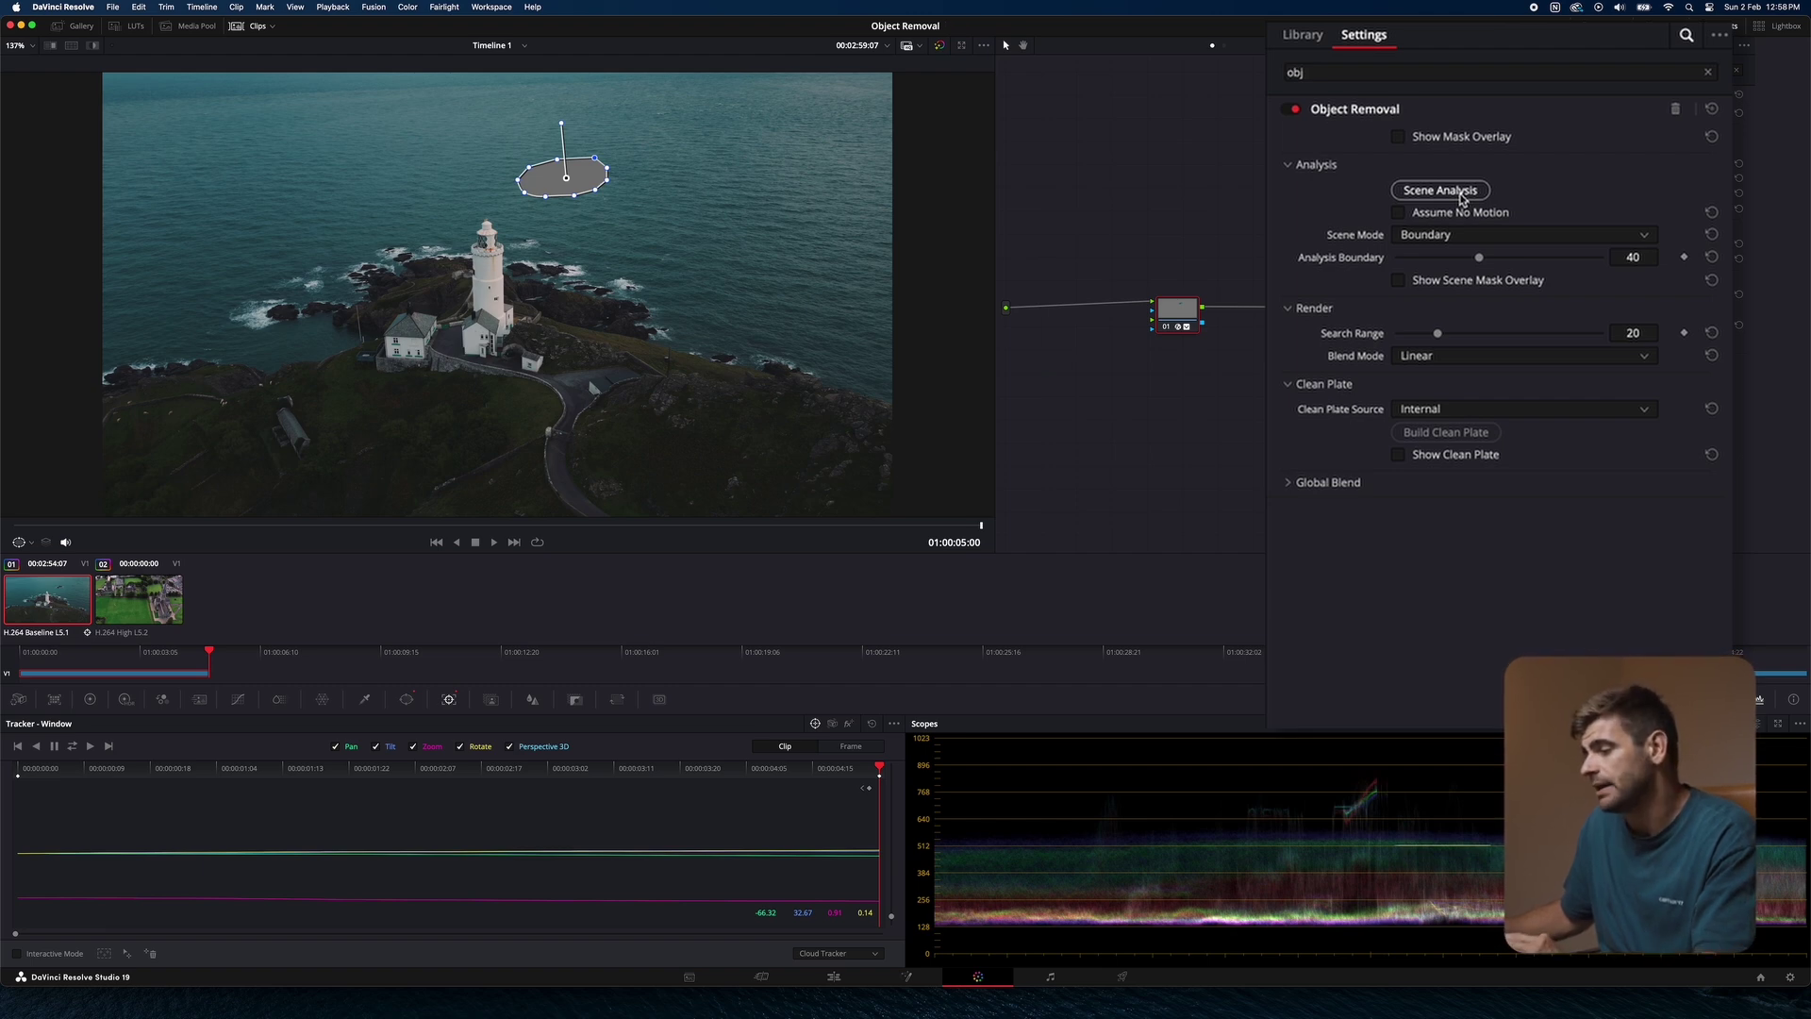
click(1462, 193)
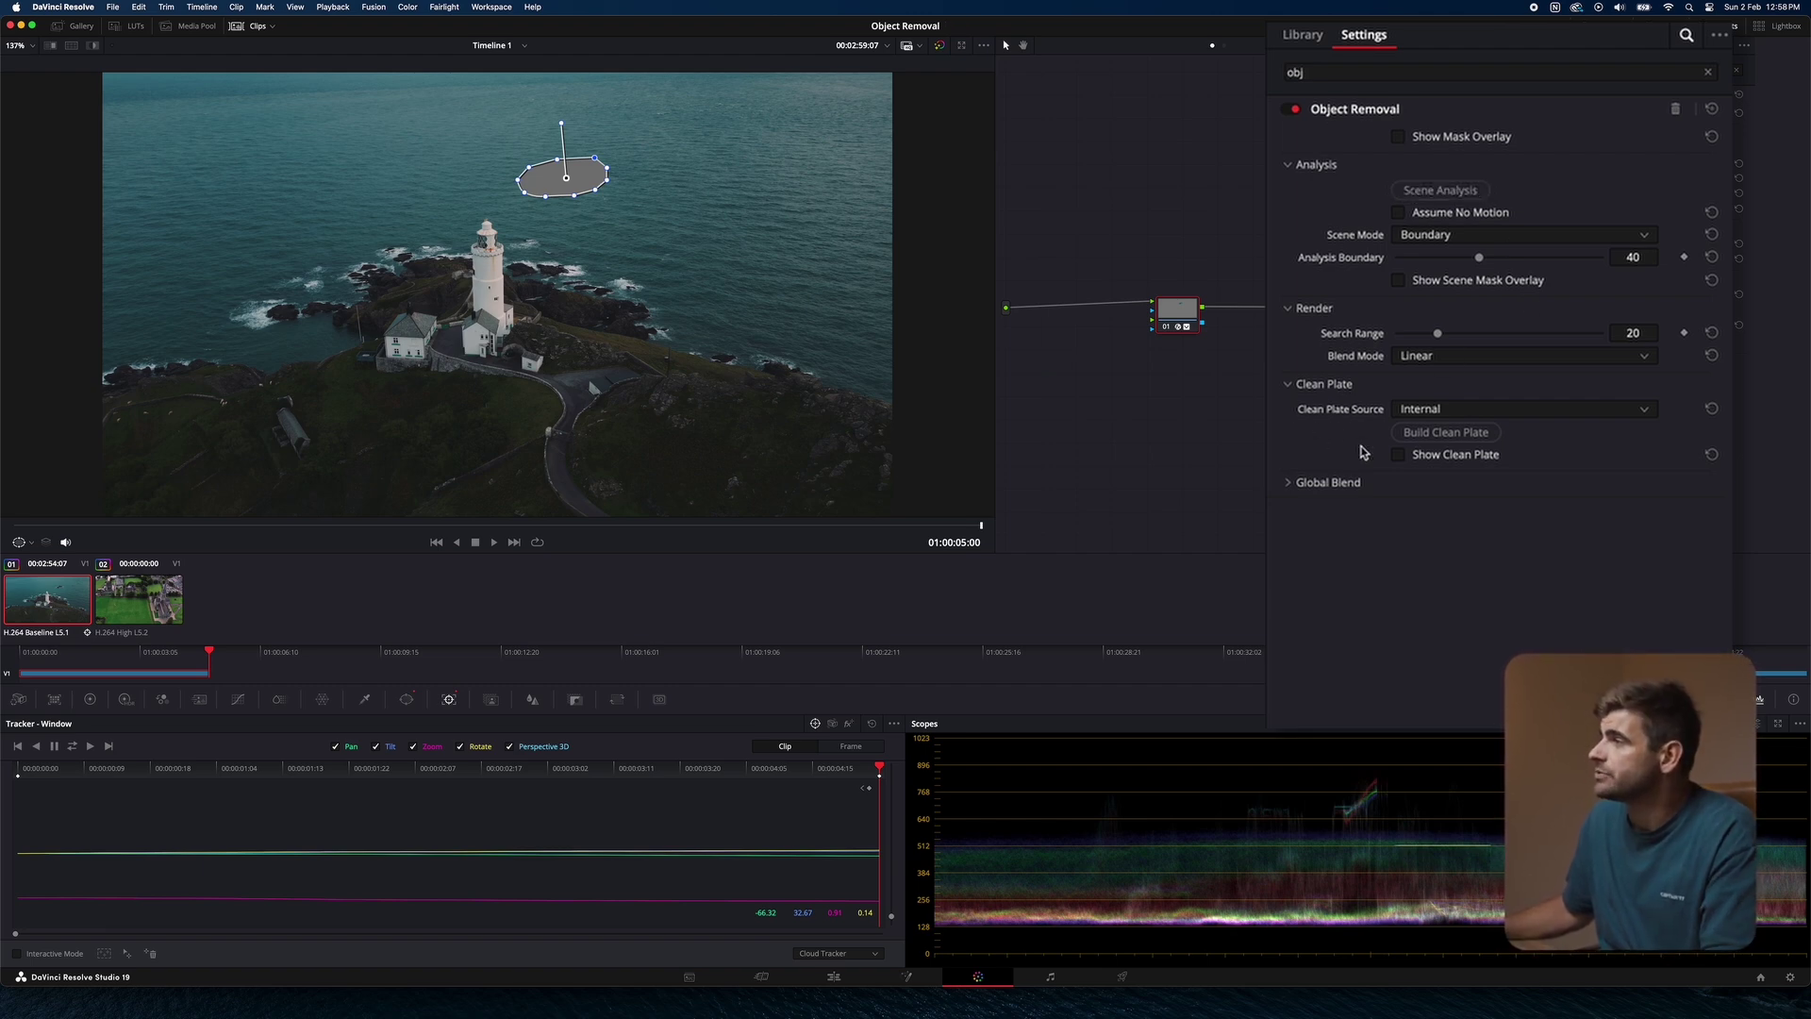
click(1620, 411)
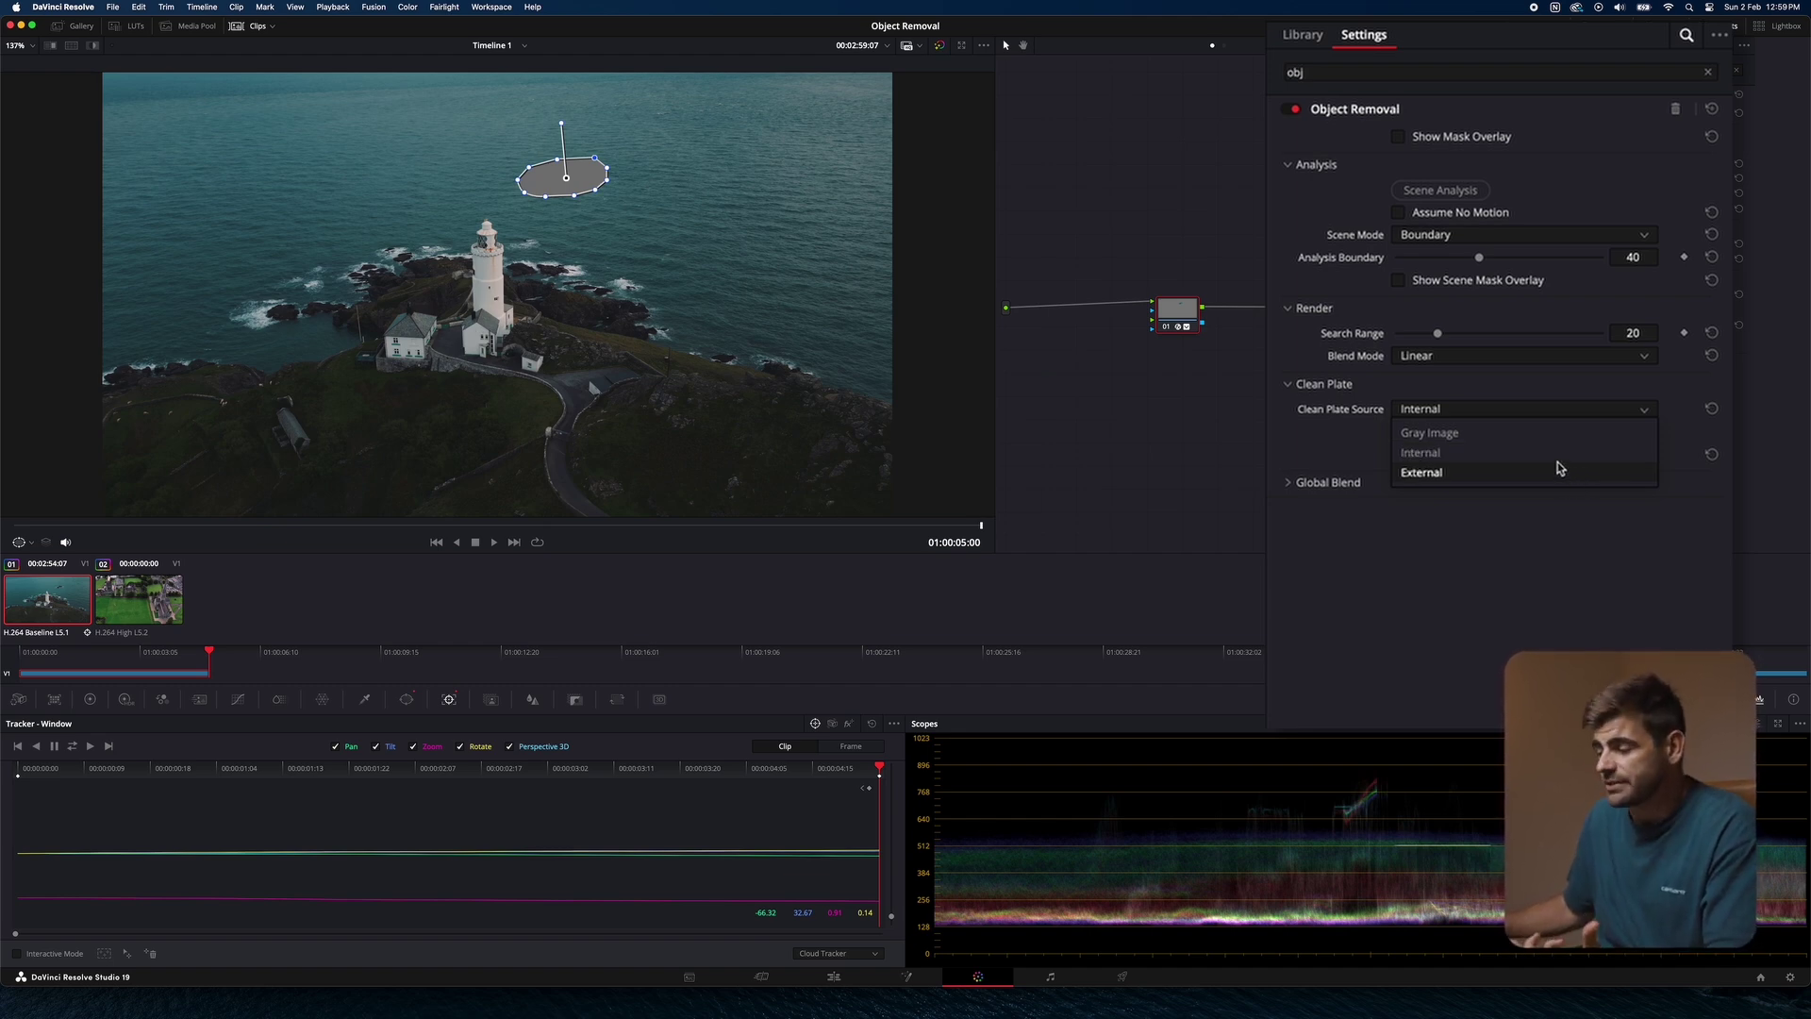
Build an Internal clean plate over the island area and hide the mask outline in the viewer.
click(1566, 455)
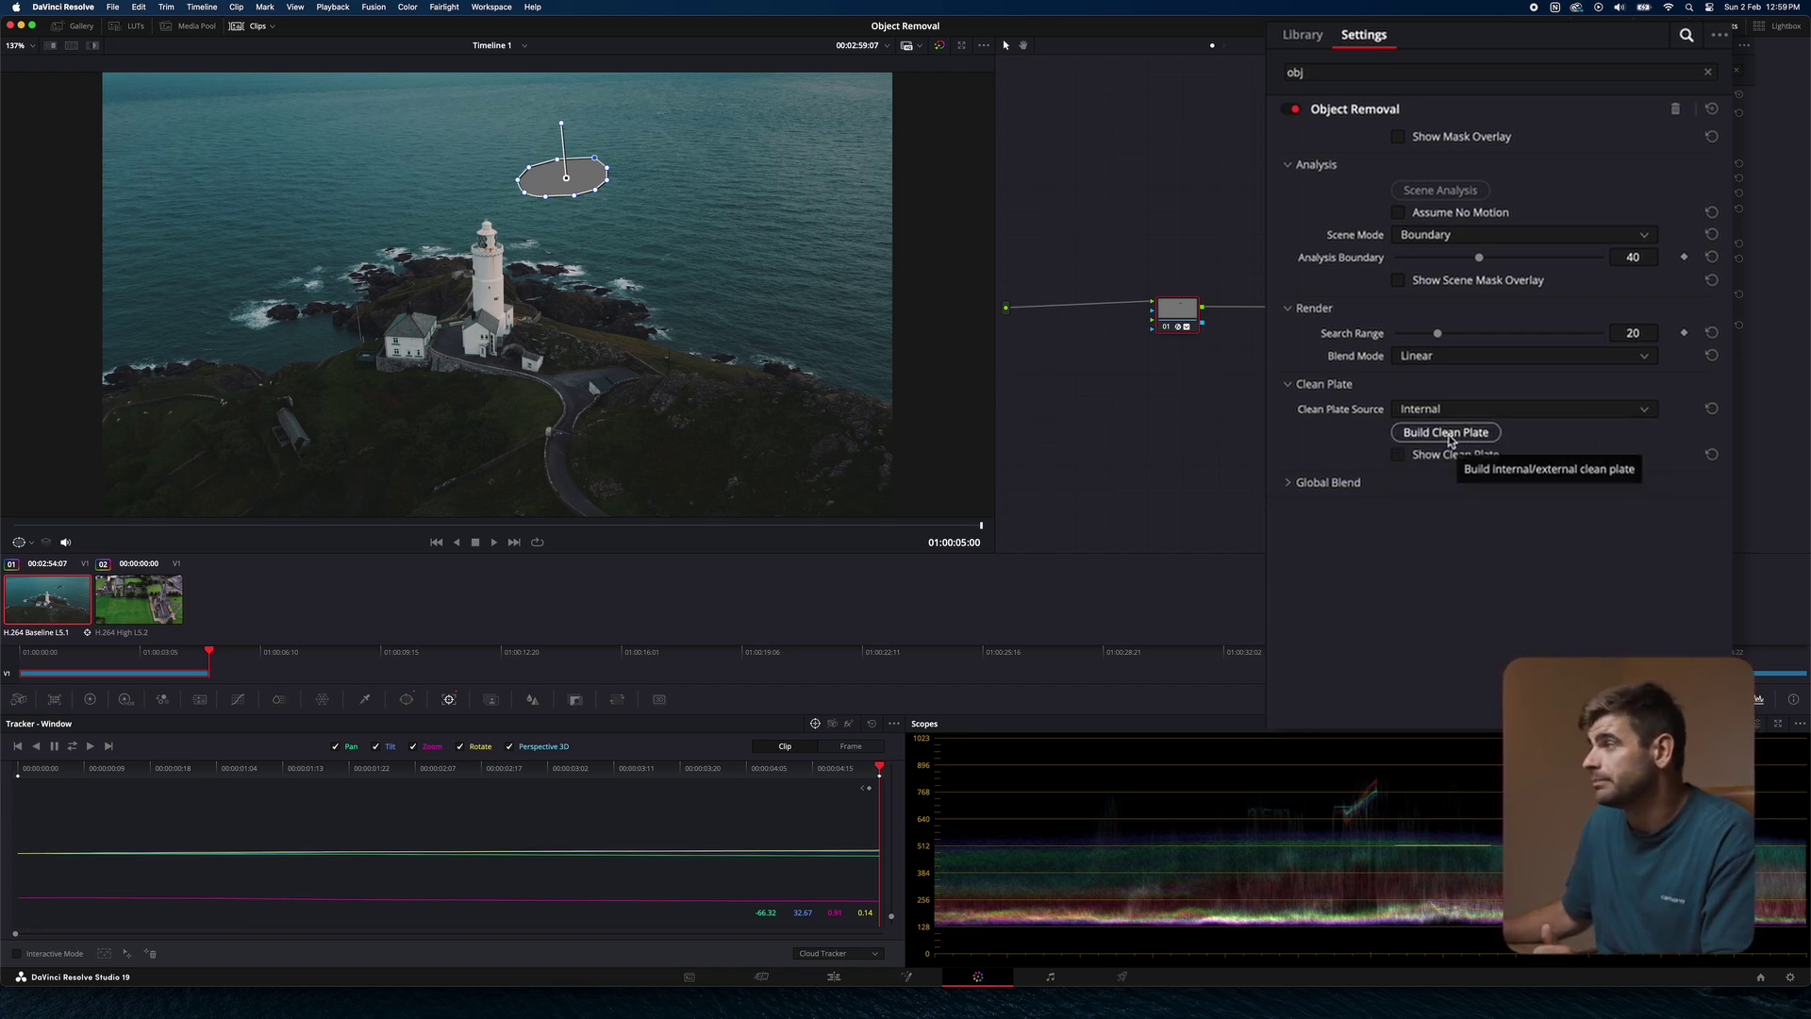
click(1450, 436)
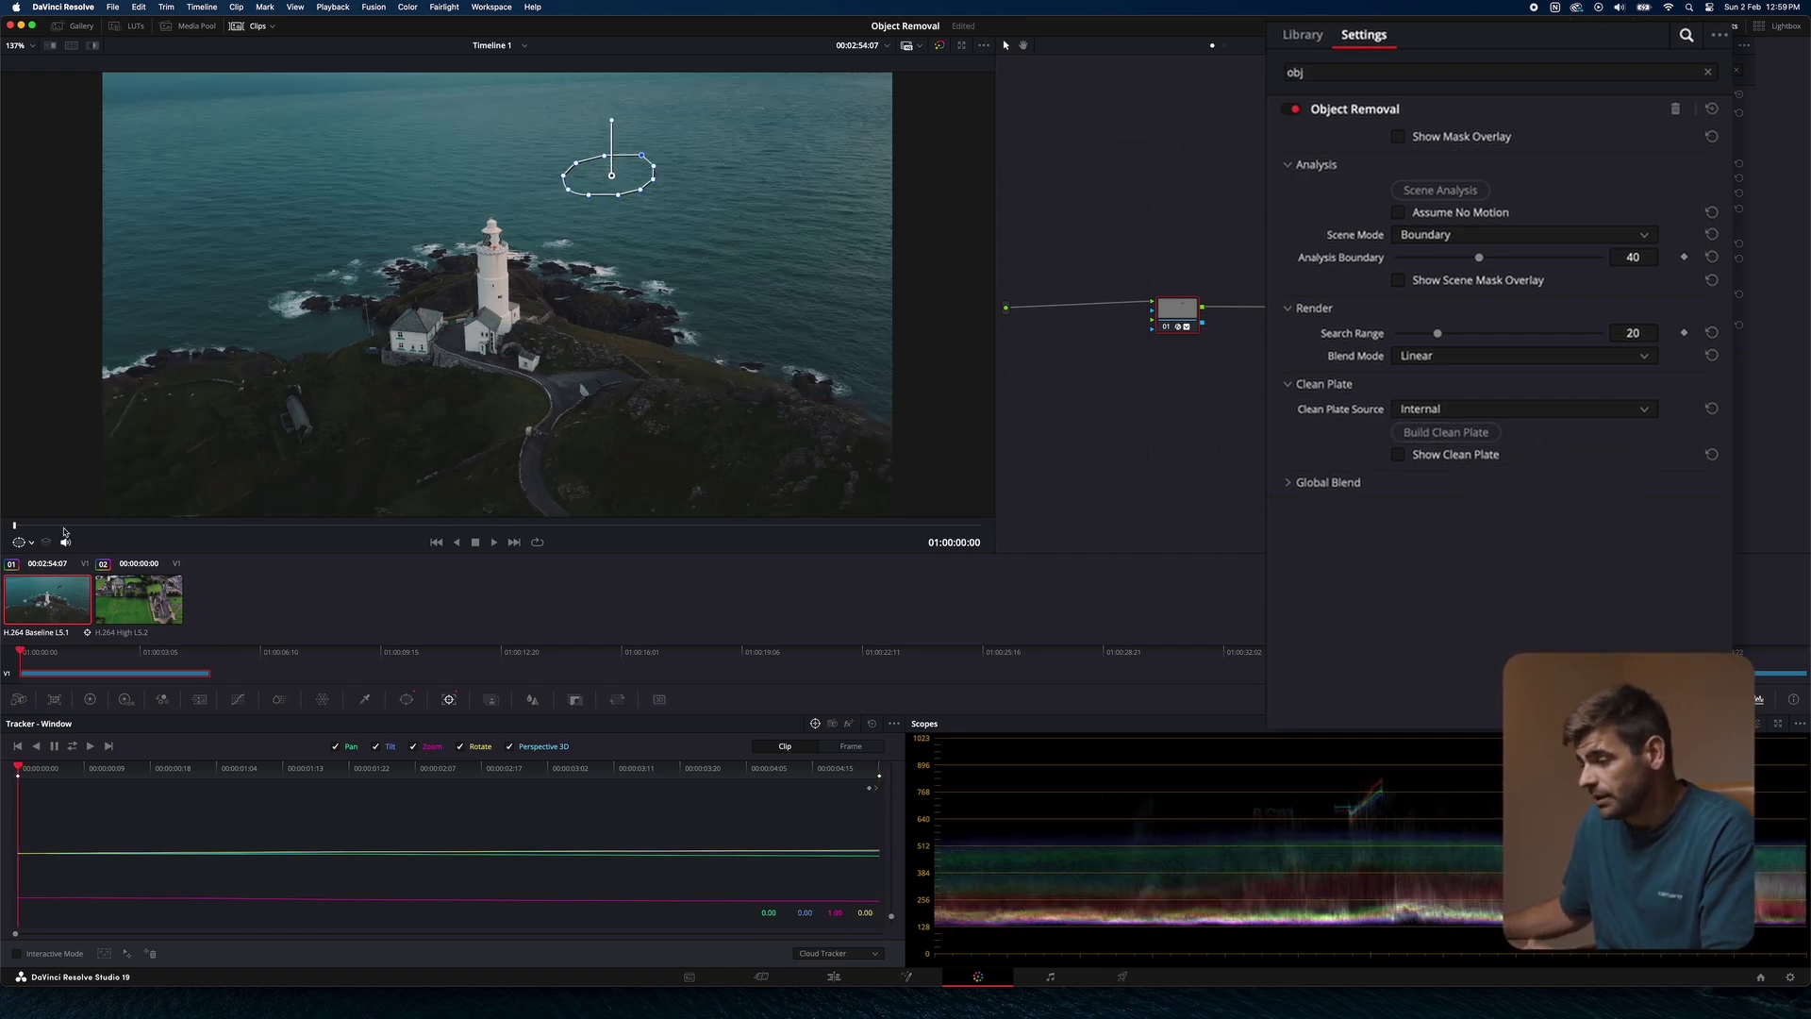
click(30, 542)
click(39, 561)
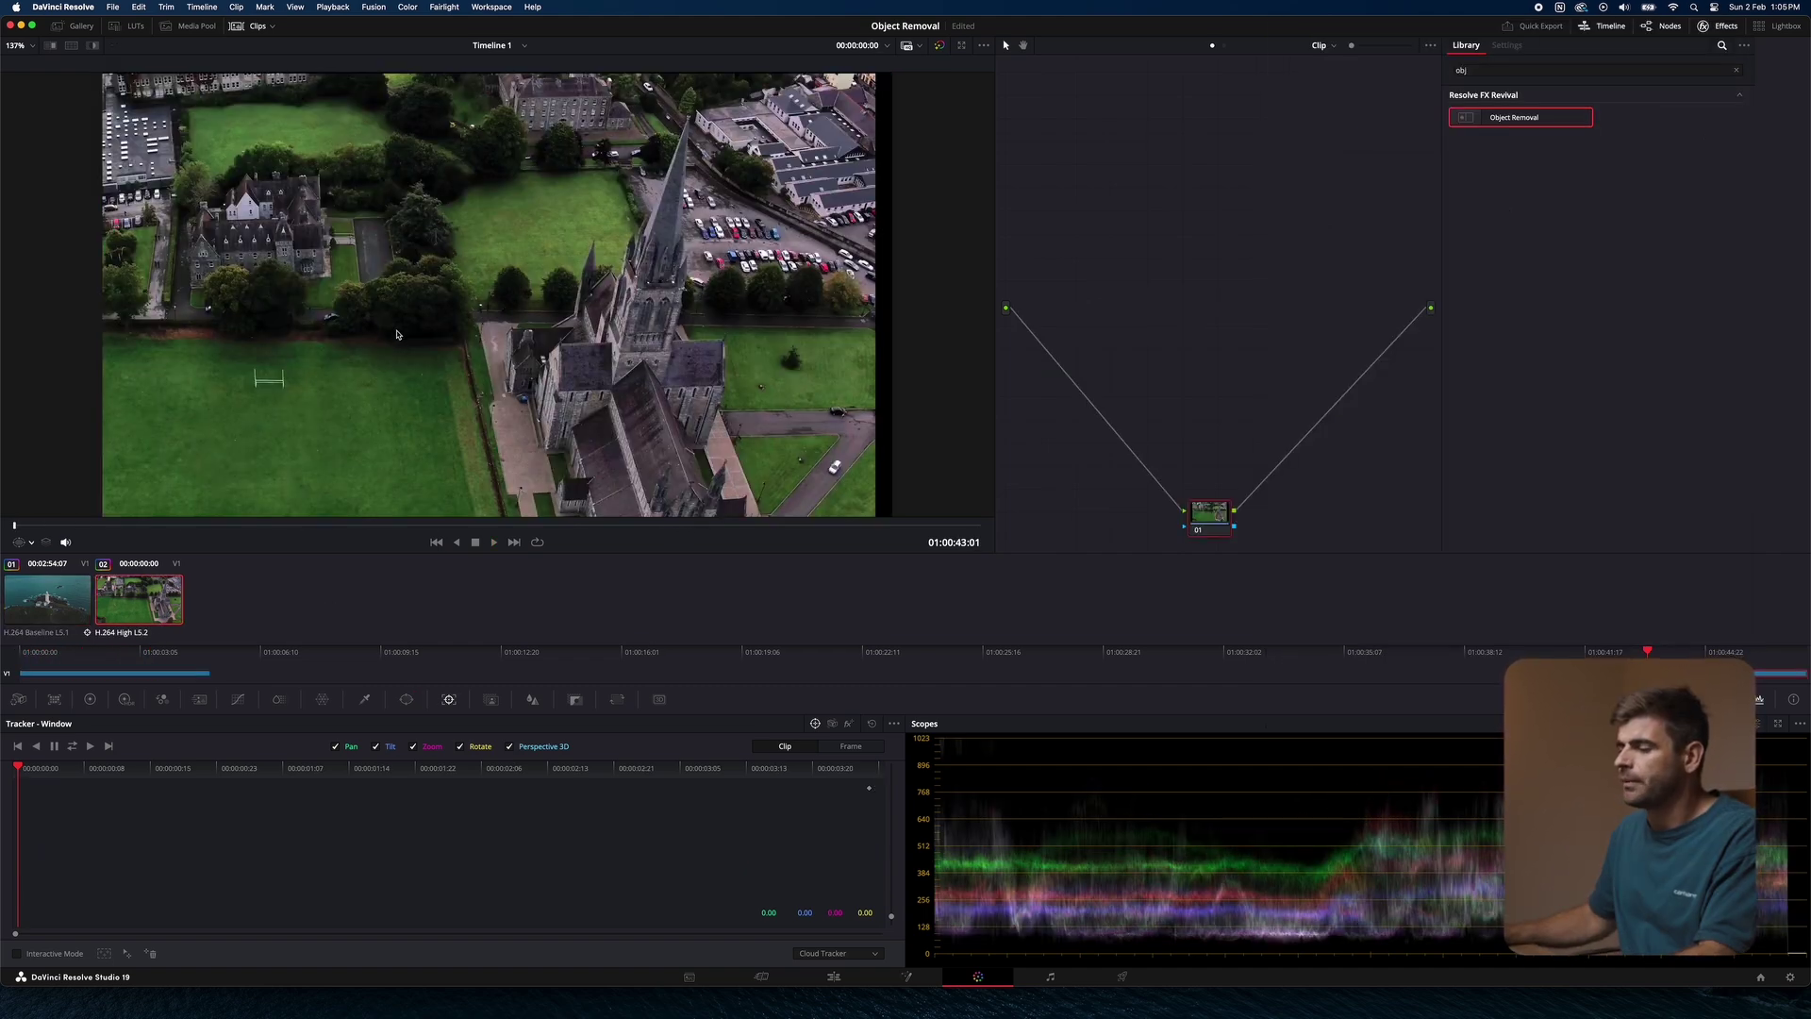
Pause the field clip on a frame showing the goalposts and line node 01 up between input and output.
key(space)
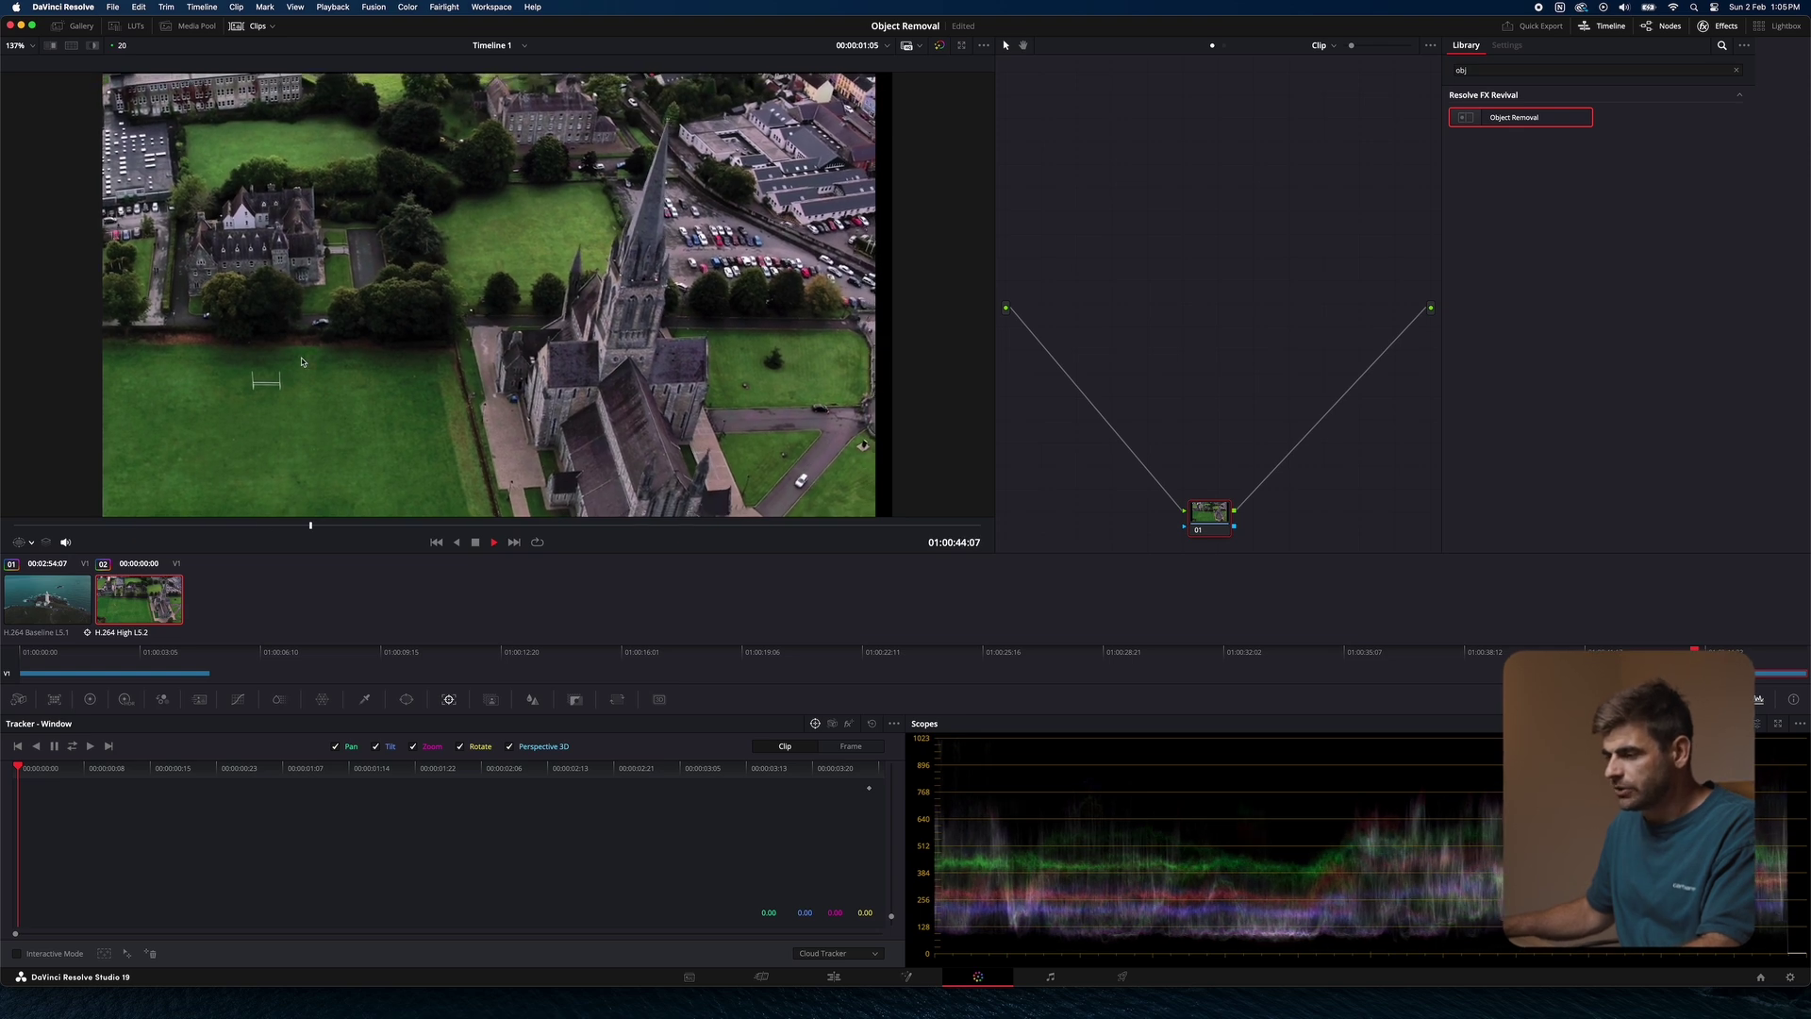
key(space)
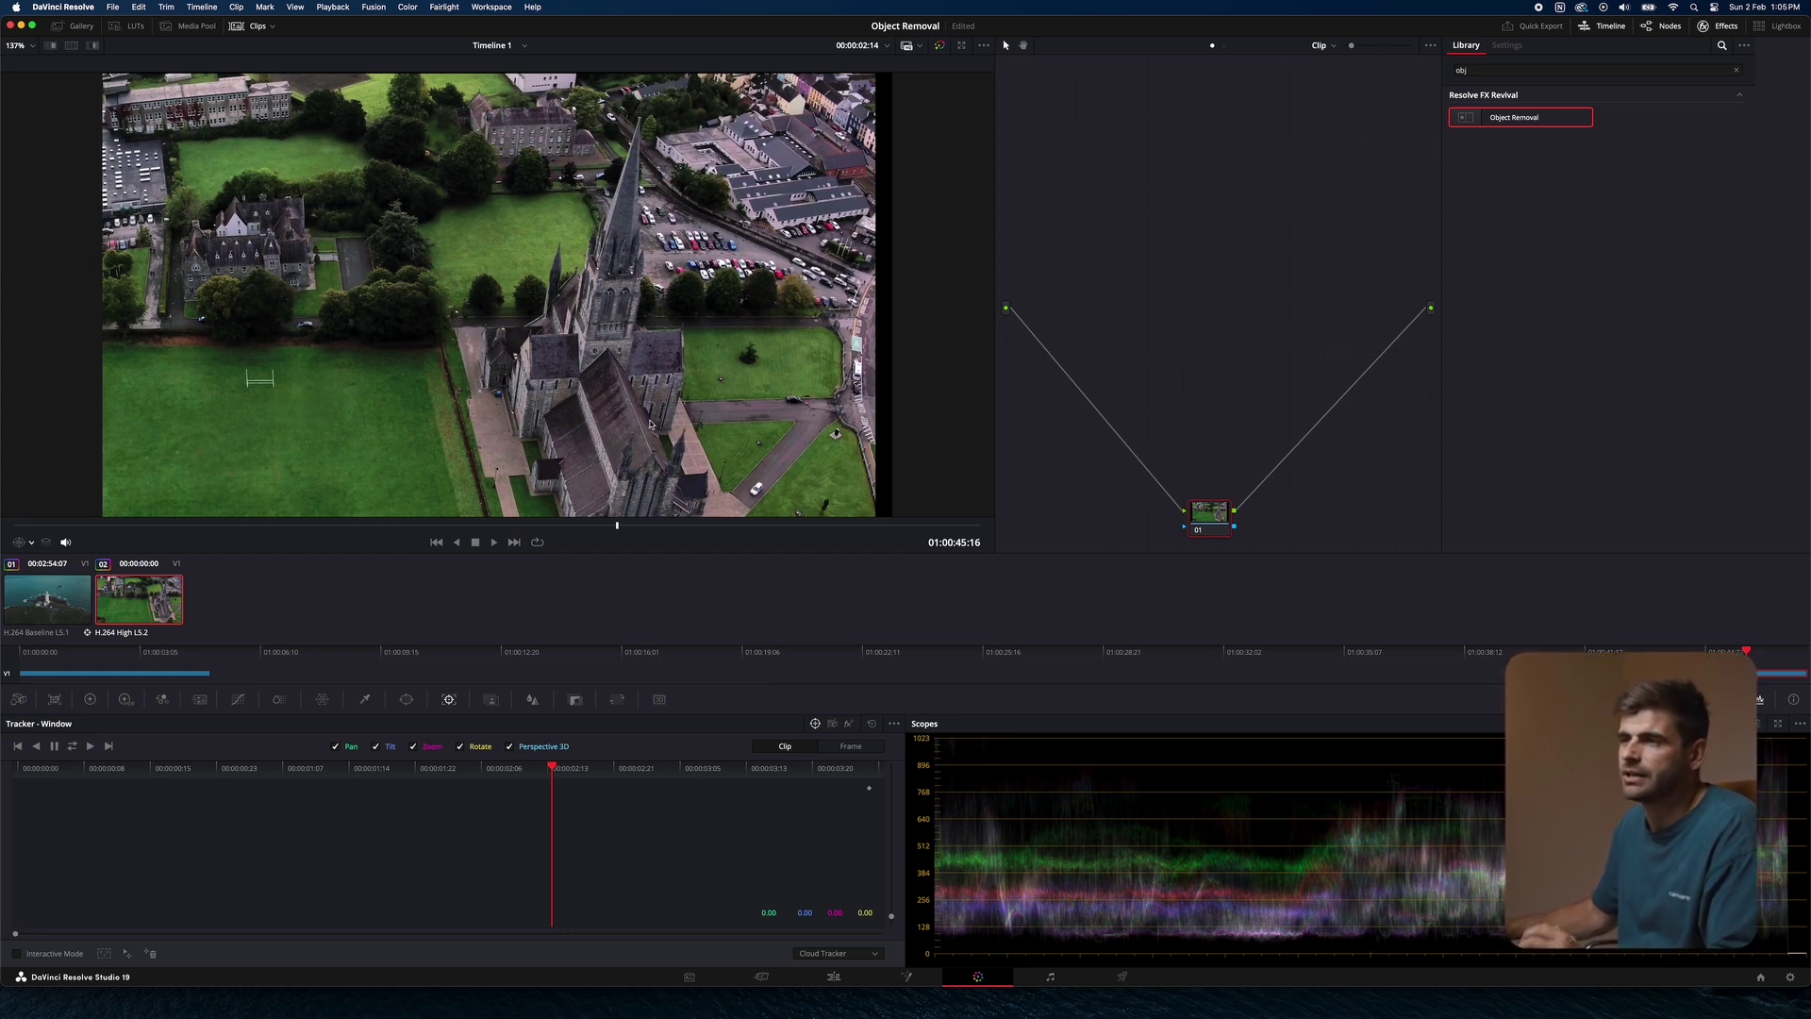
drag(1213, 524, 1197, 323)
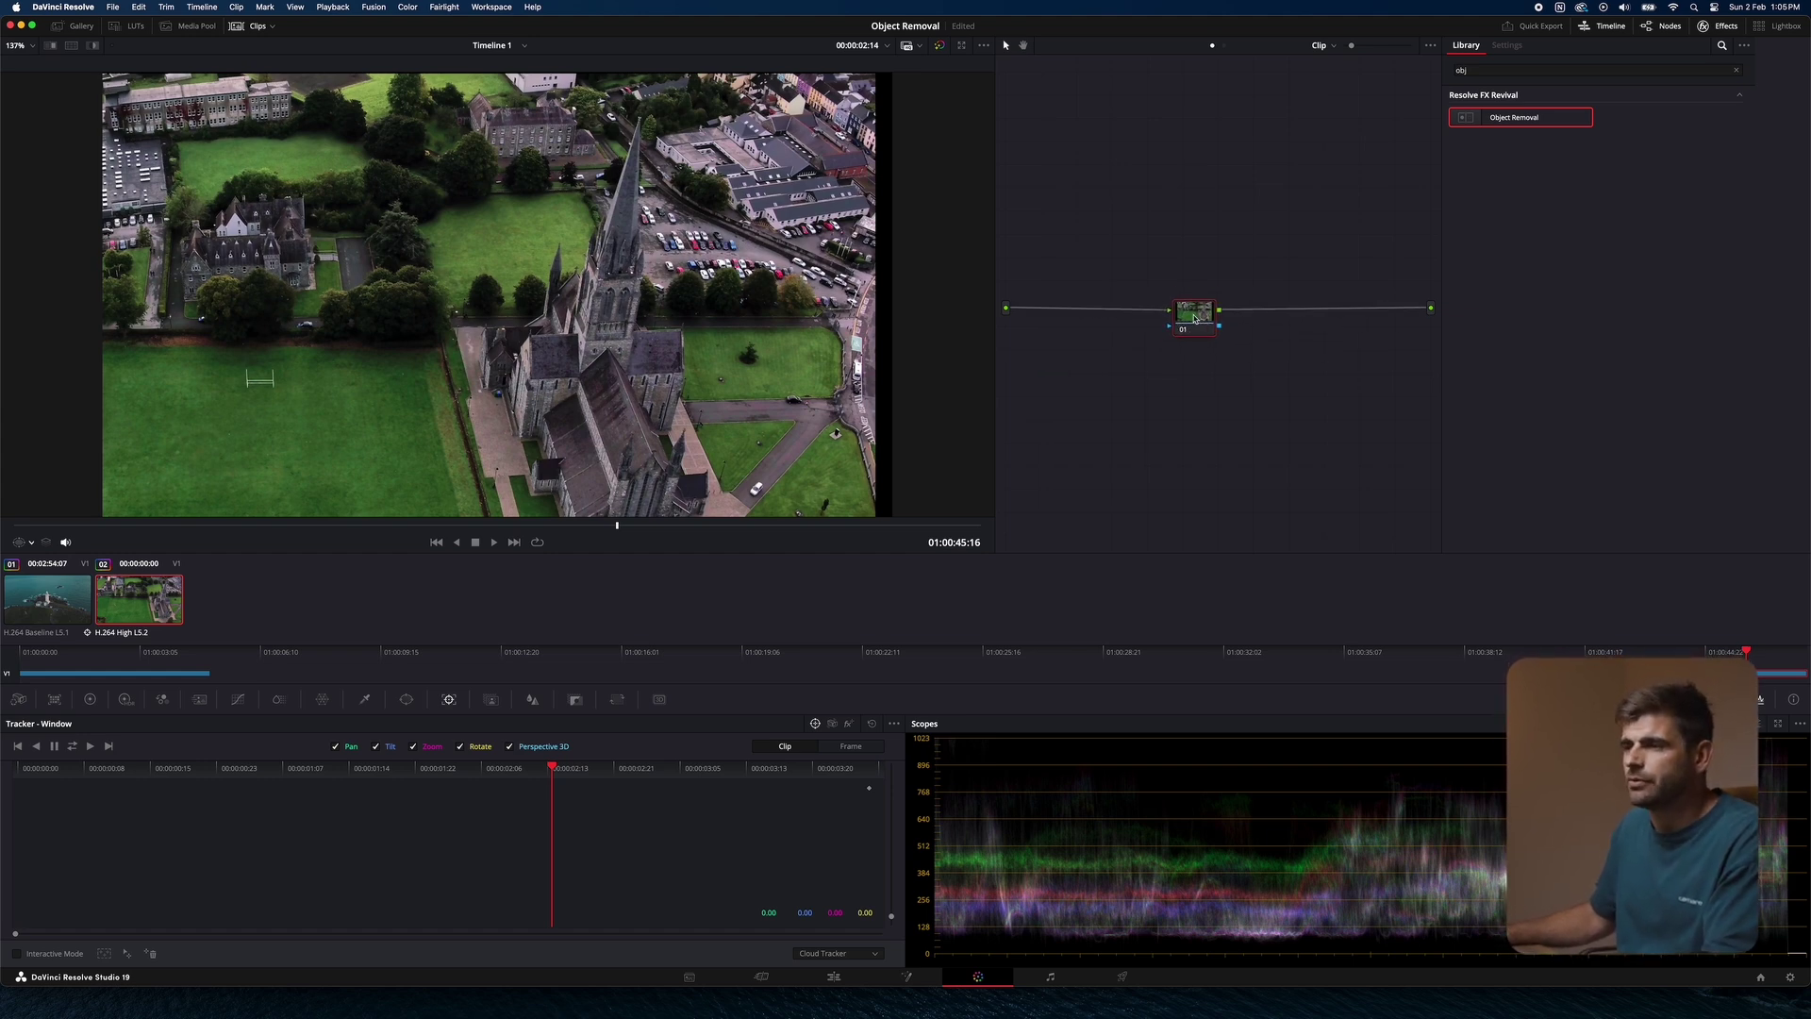
Draw a curve mask around the goalposts and track it forwards and backwards.
click(406, 699)
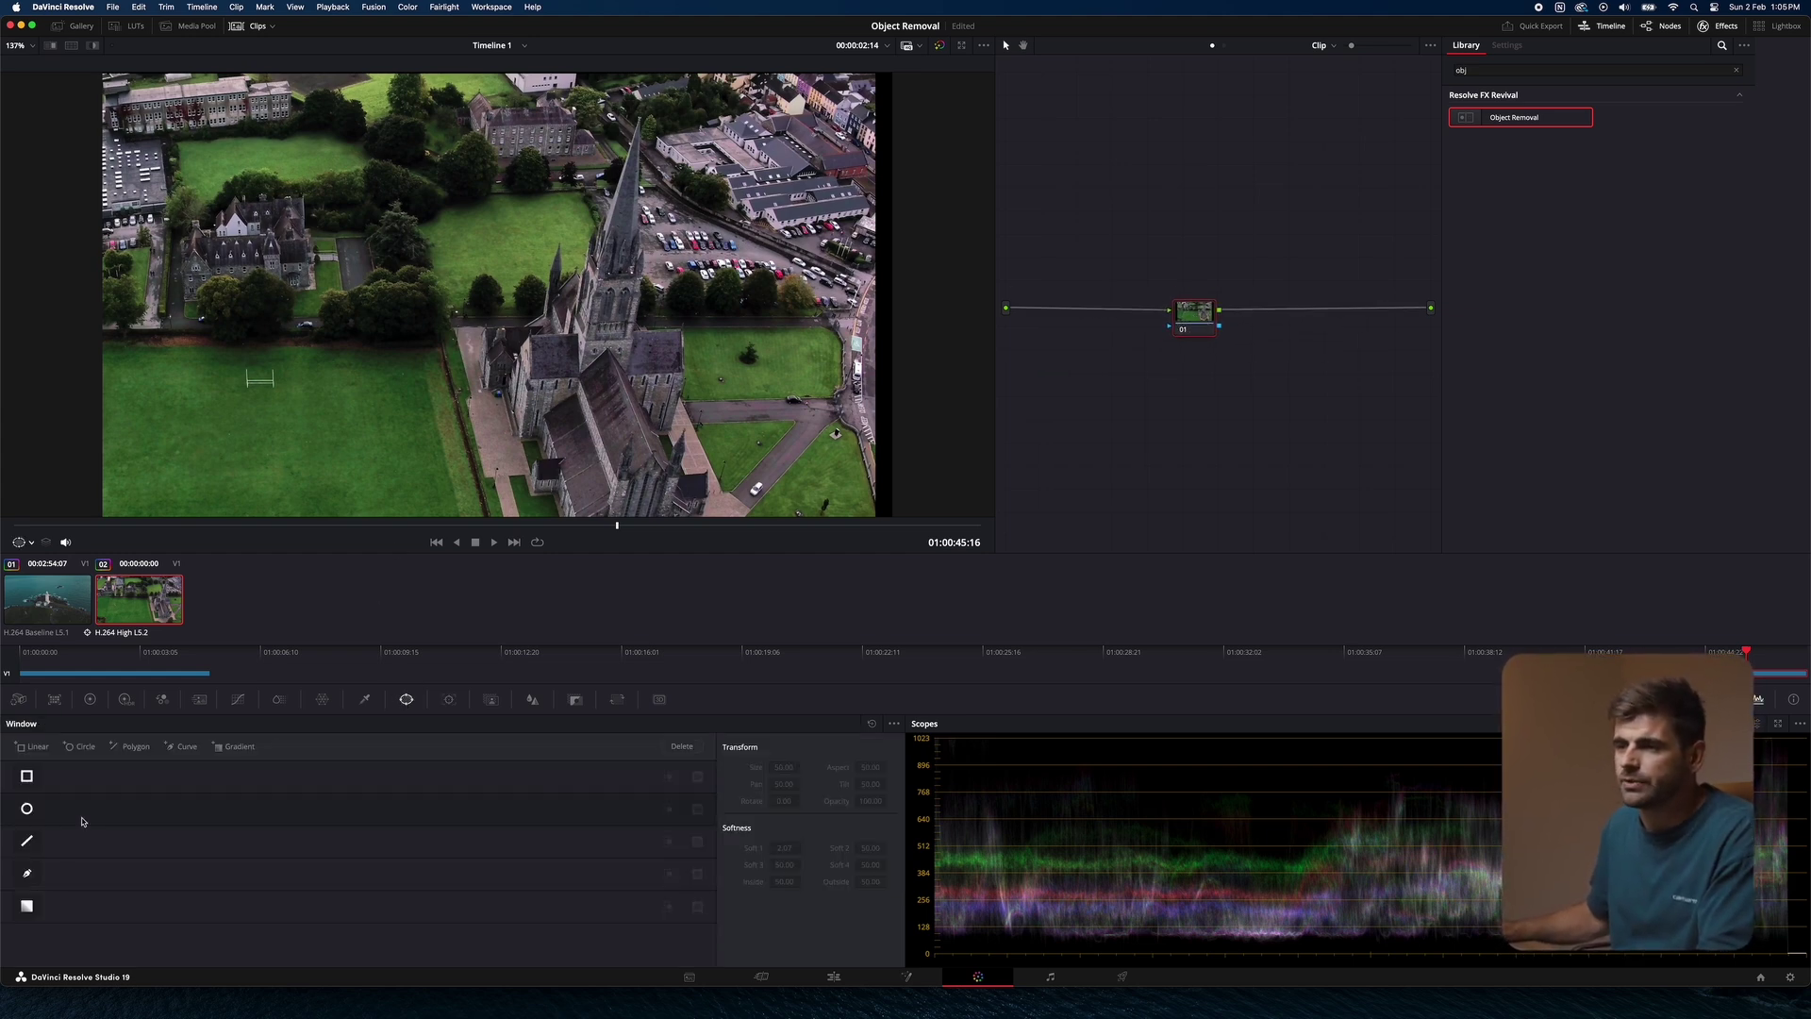
click(27, 874)
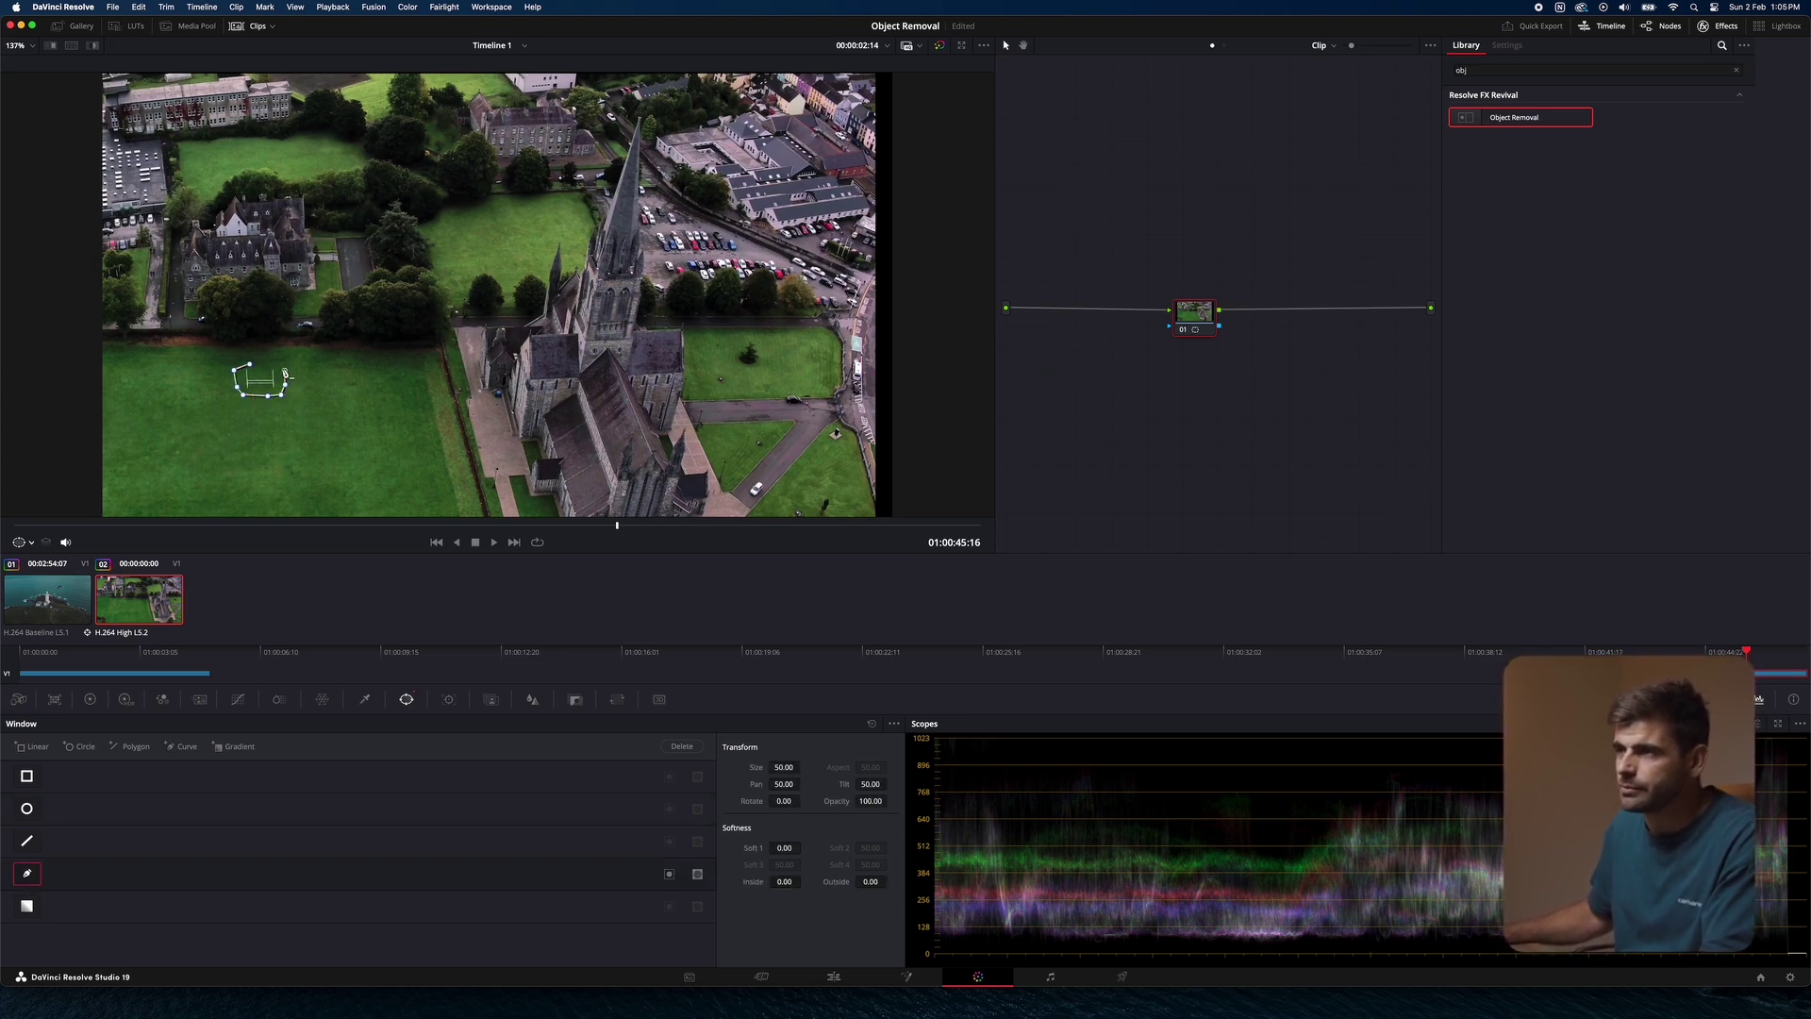
click(448, 700)
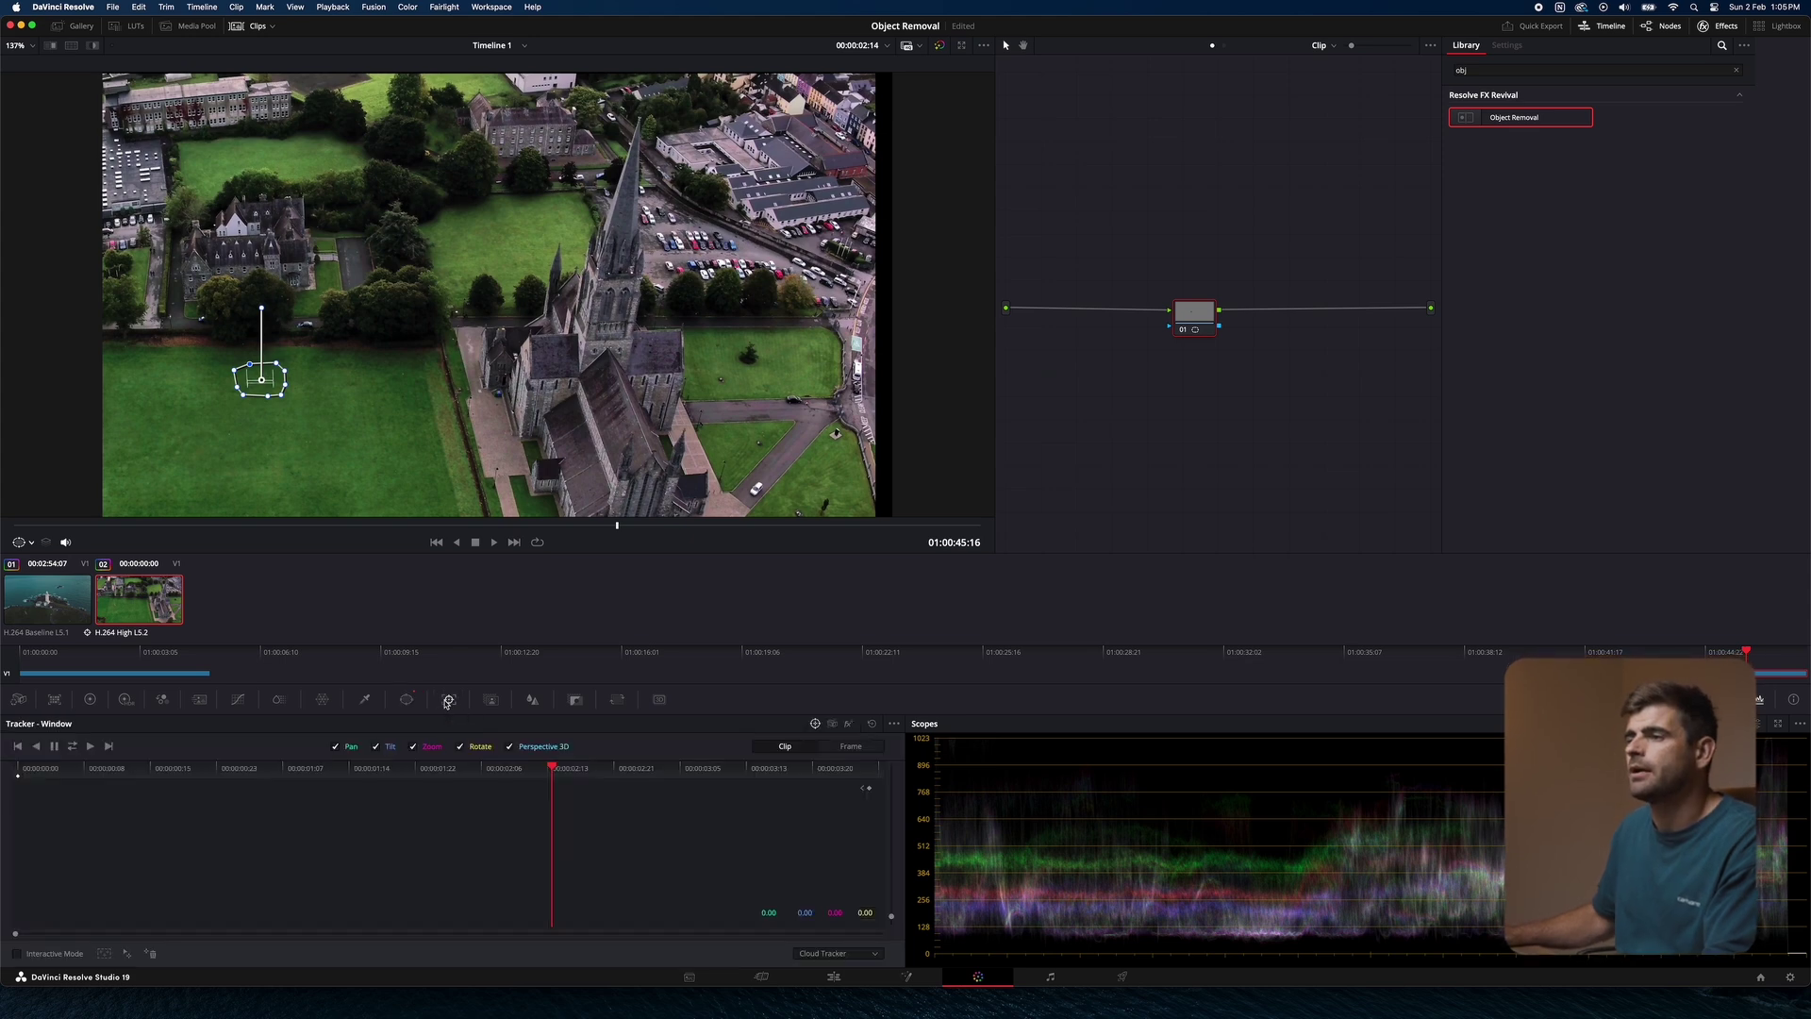
click(74, 748)
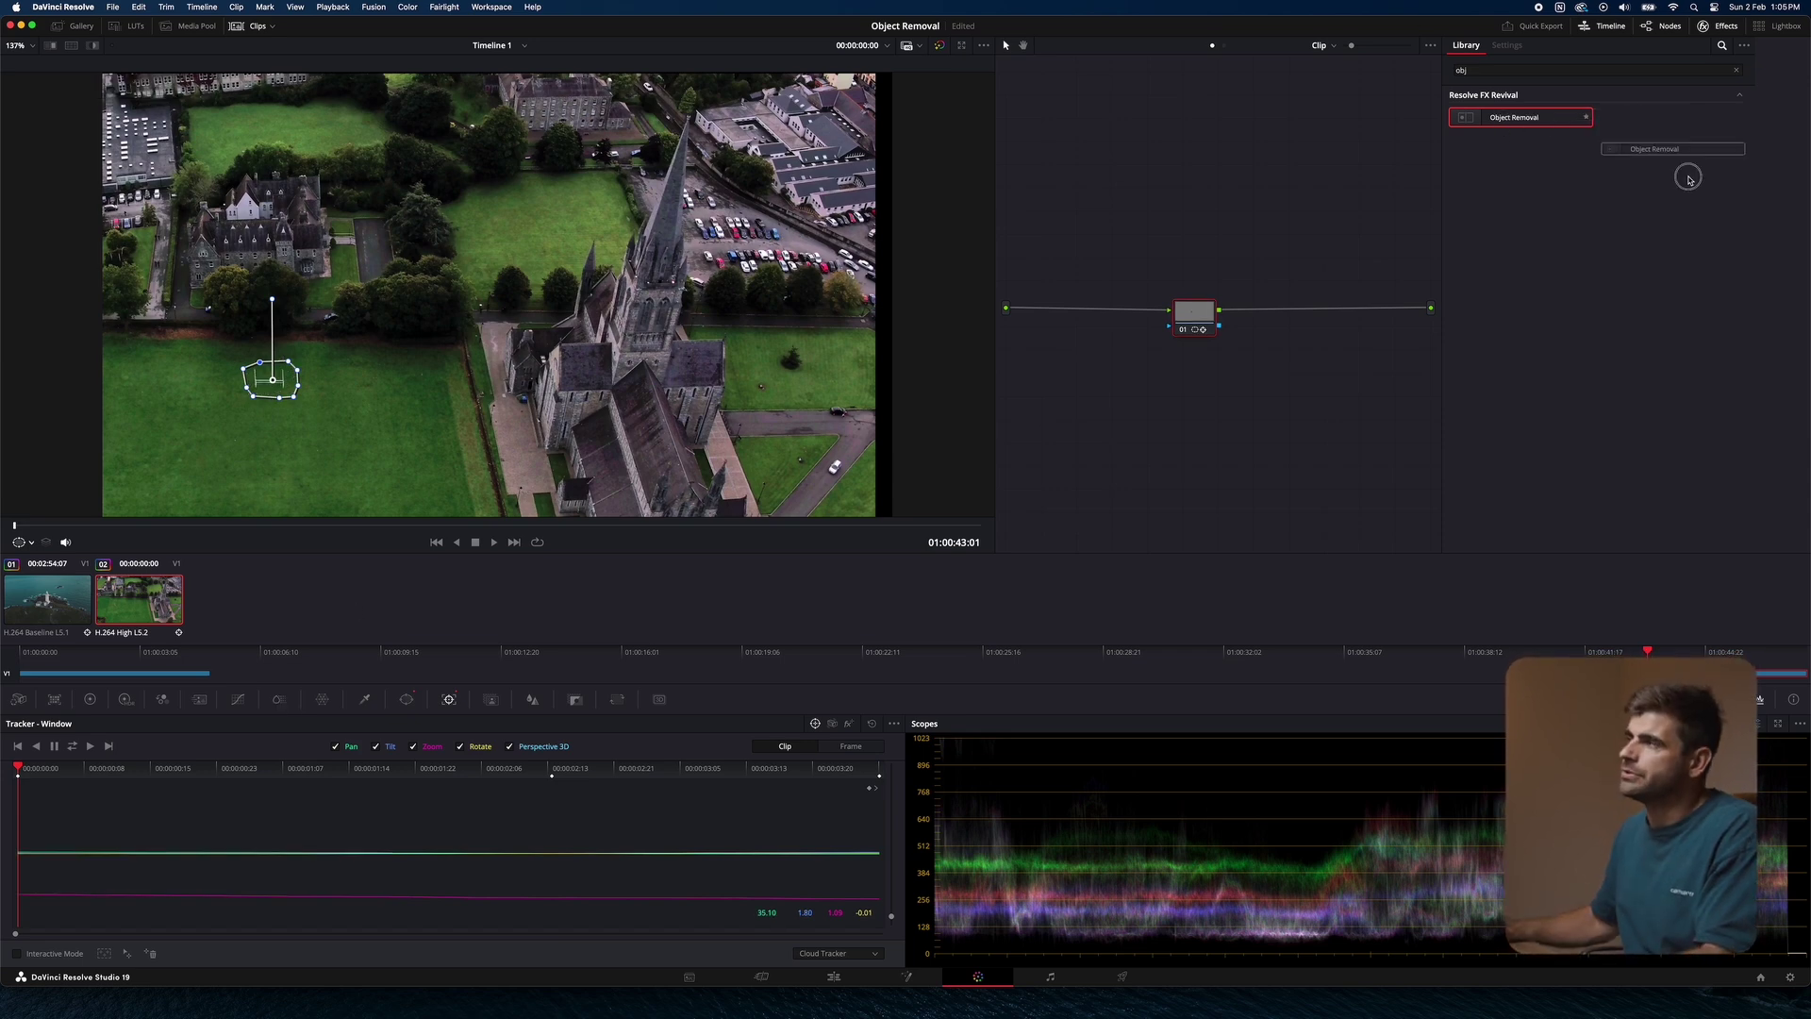
Apply Object Removal to the goalpost node, run Scene Analysis and build the clean plate.
drag(1689, 179, 1197, 326)
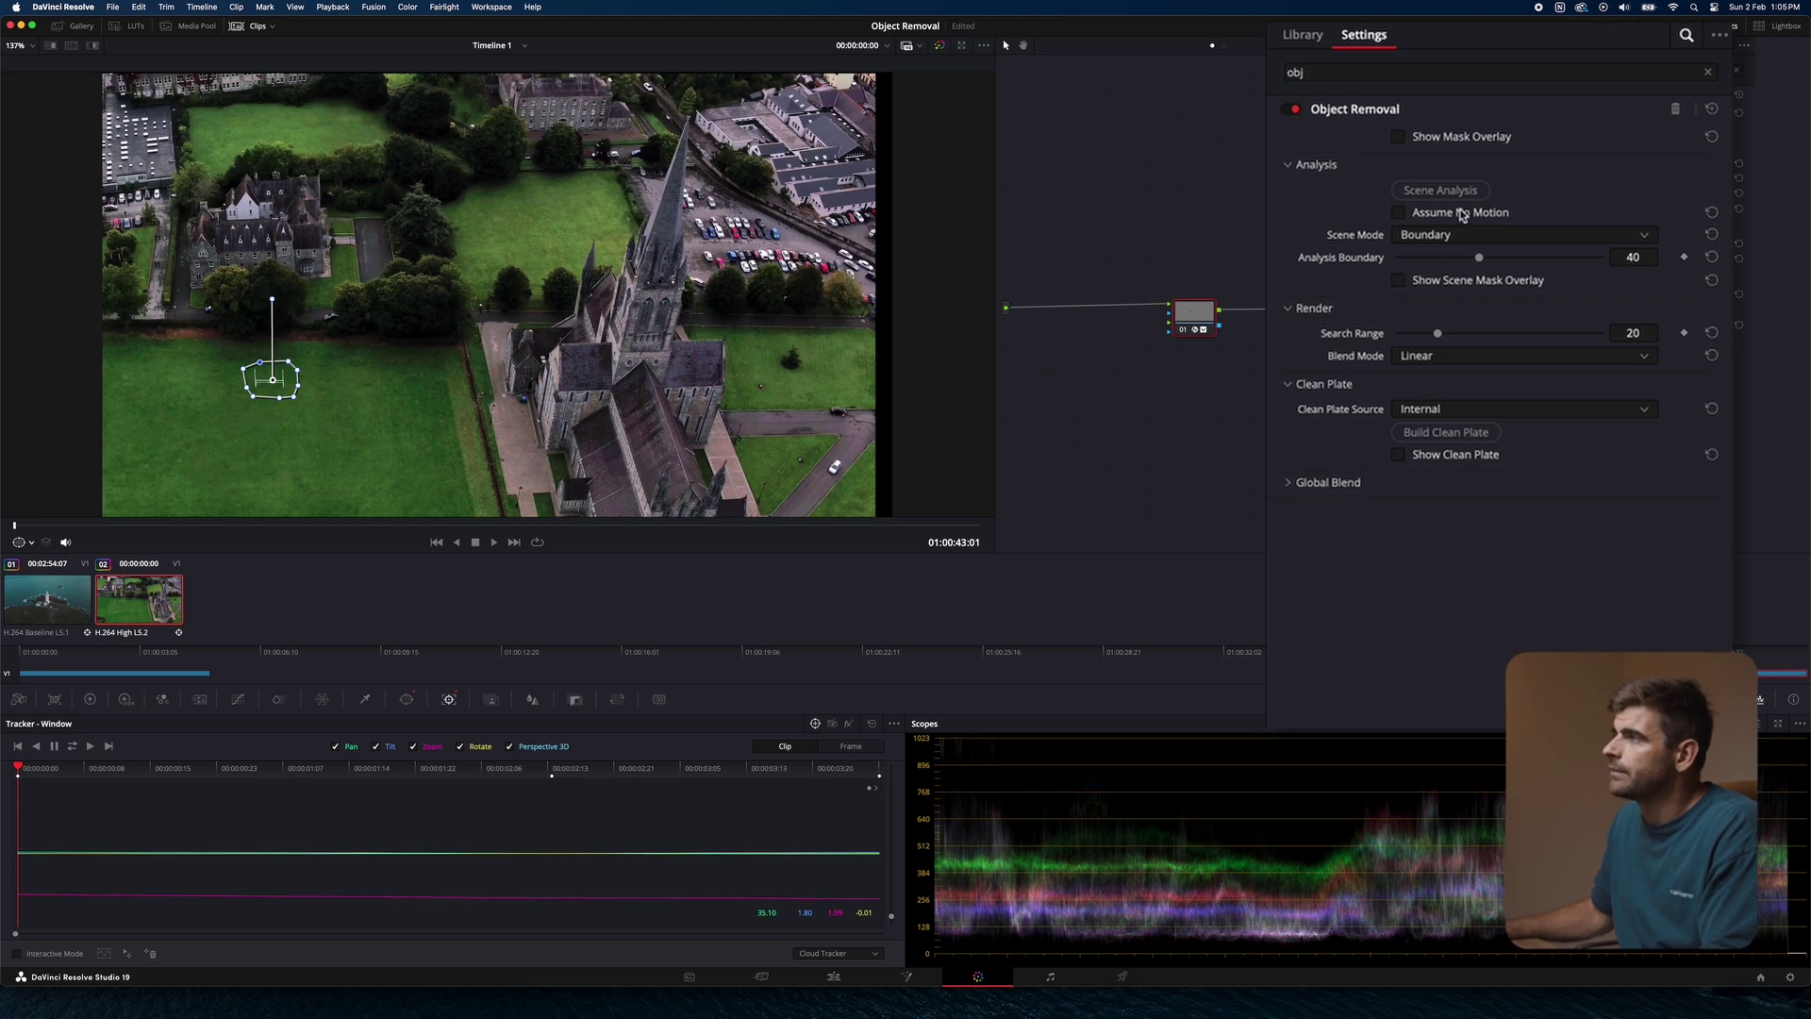
click(1457, 193)
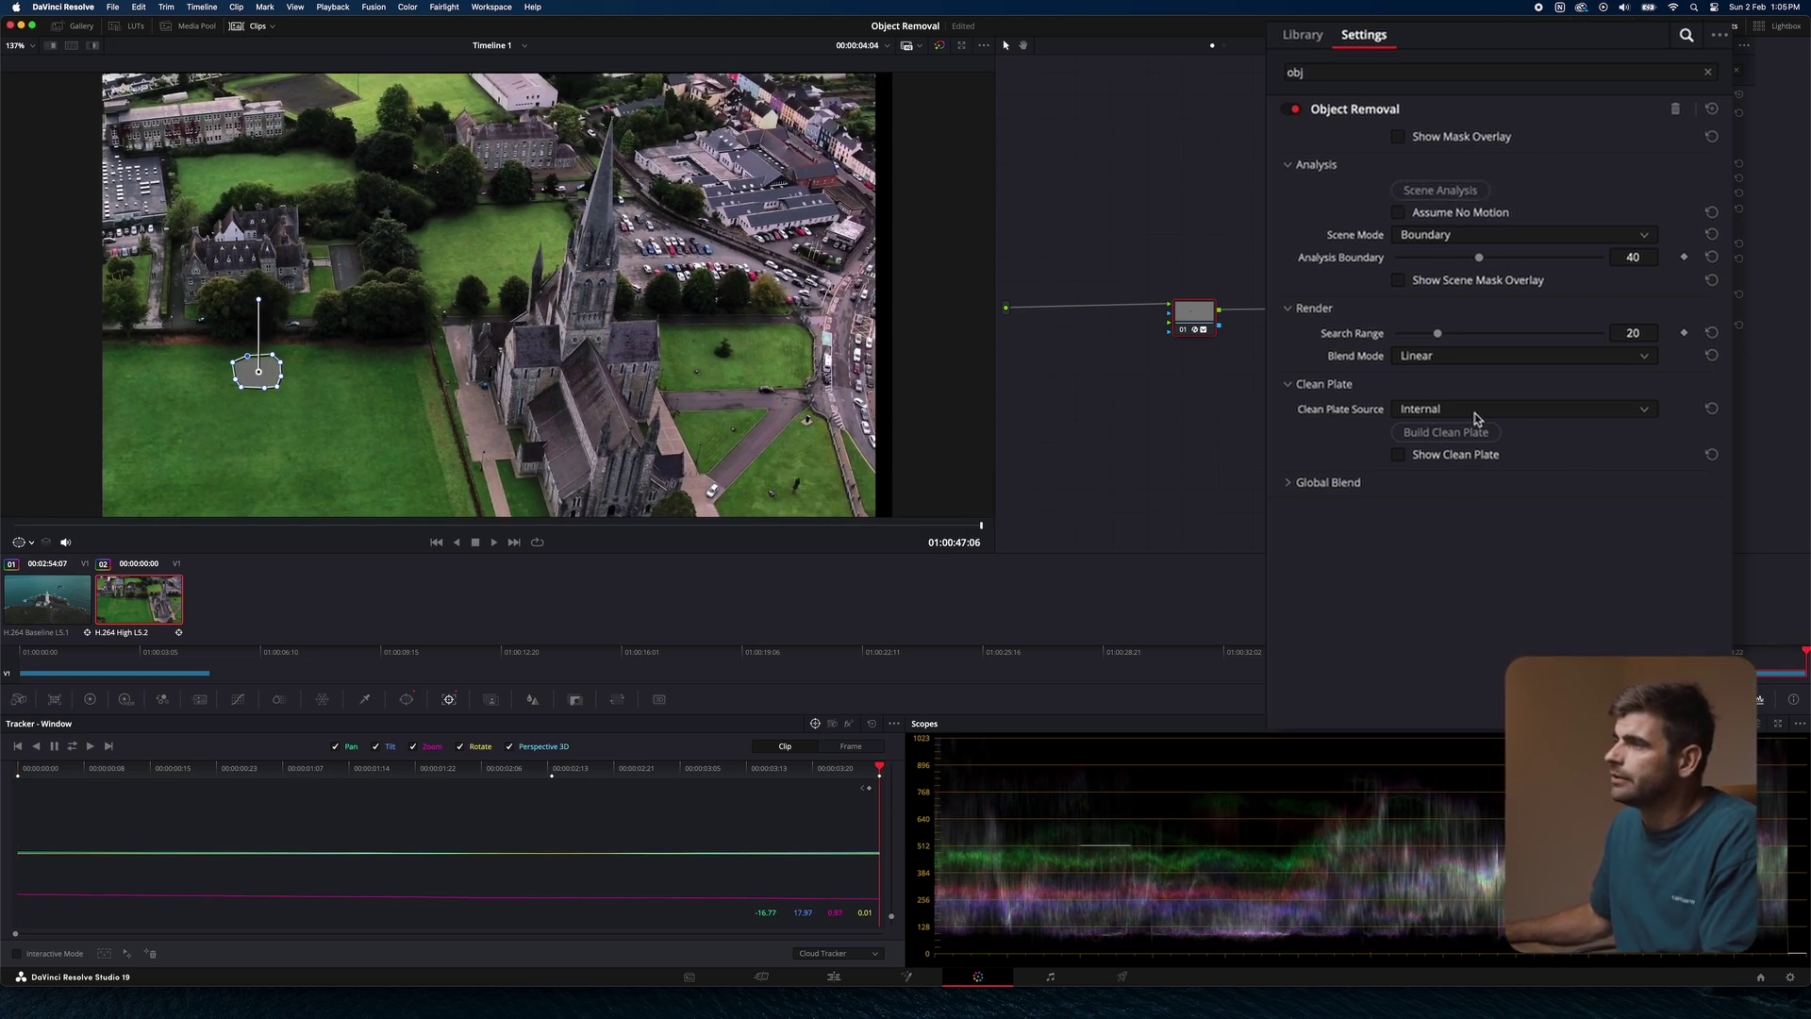
click(1433, 438)
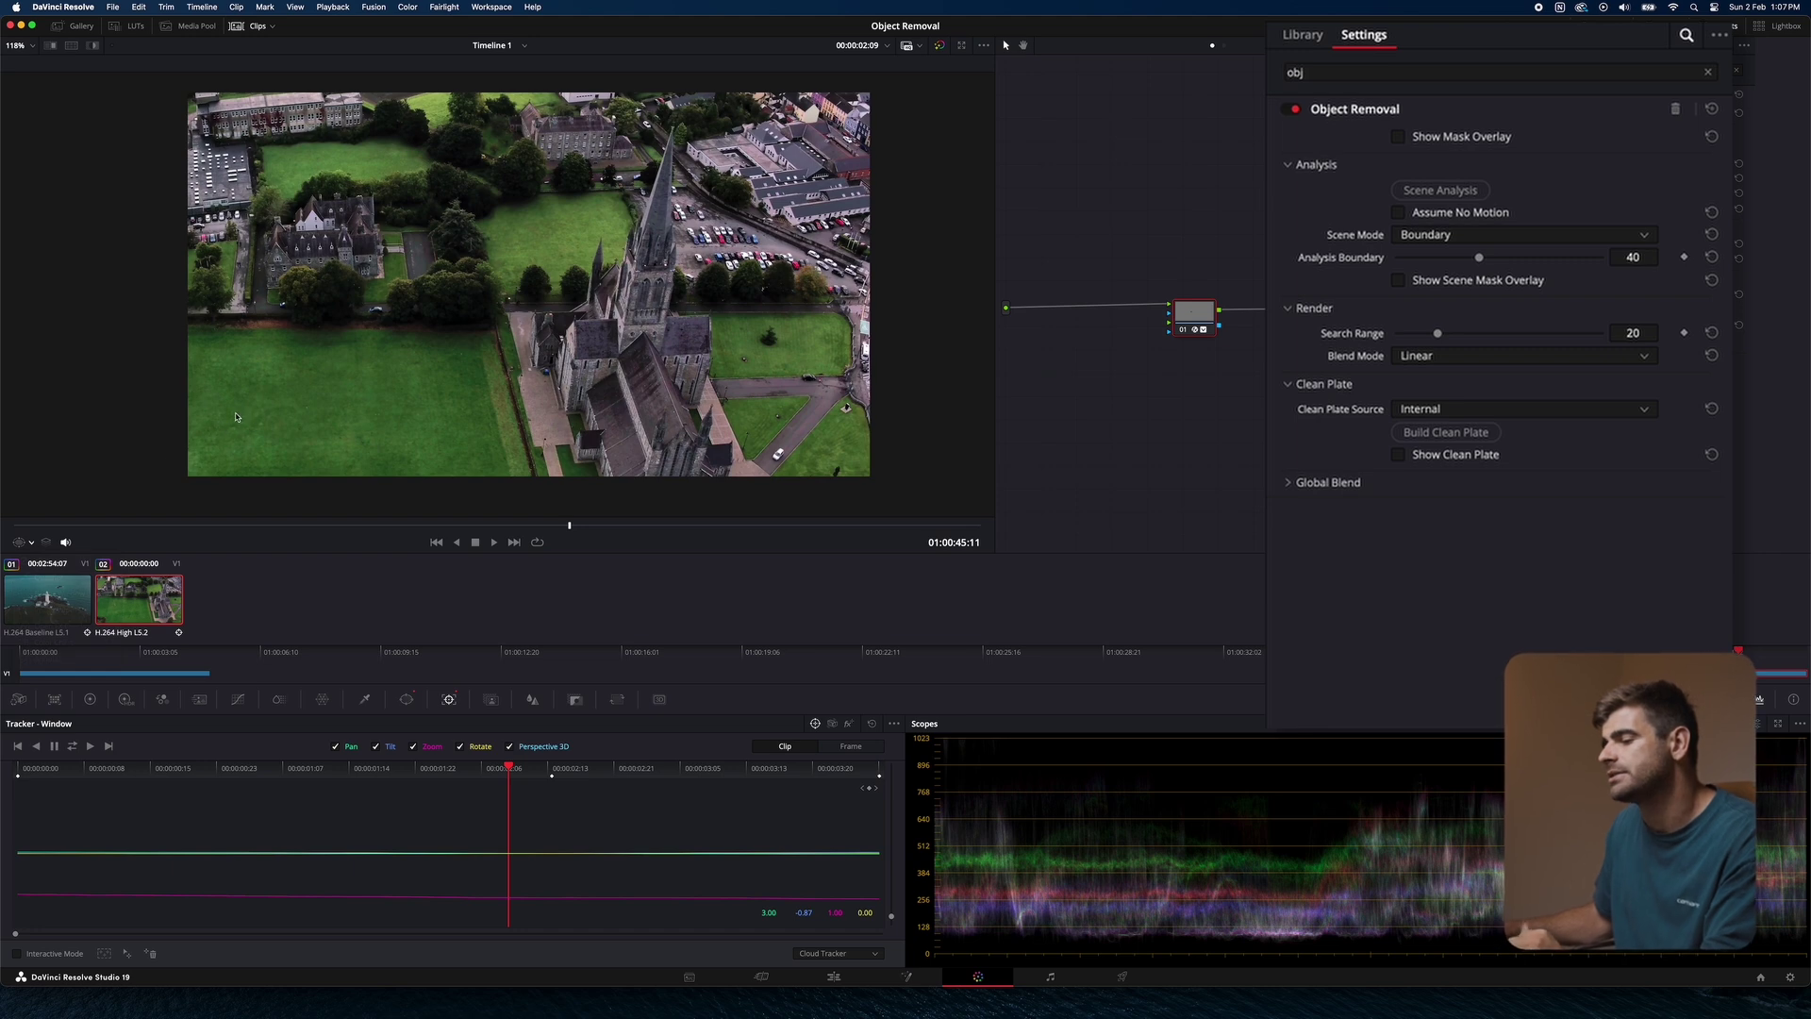
scroll(236, 417, up, 8)
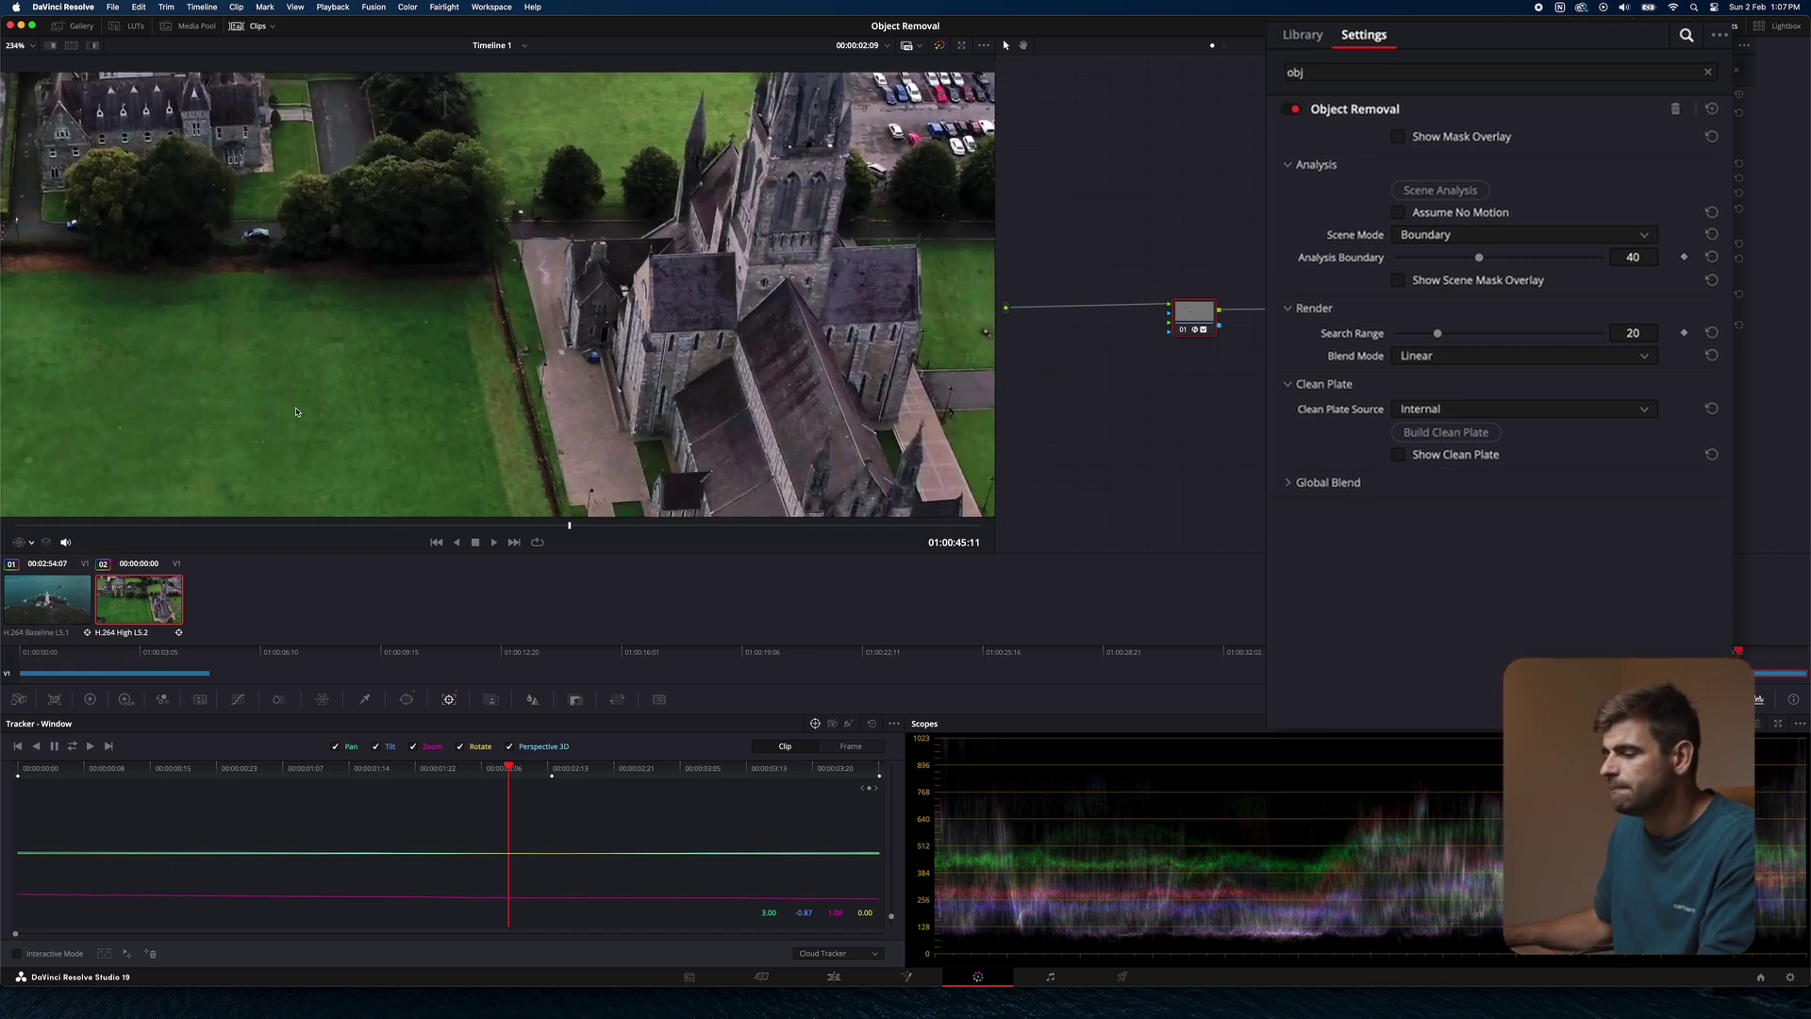
scroll(295, 412, left, 5)
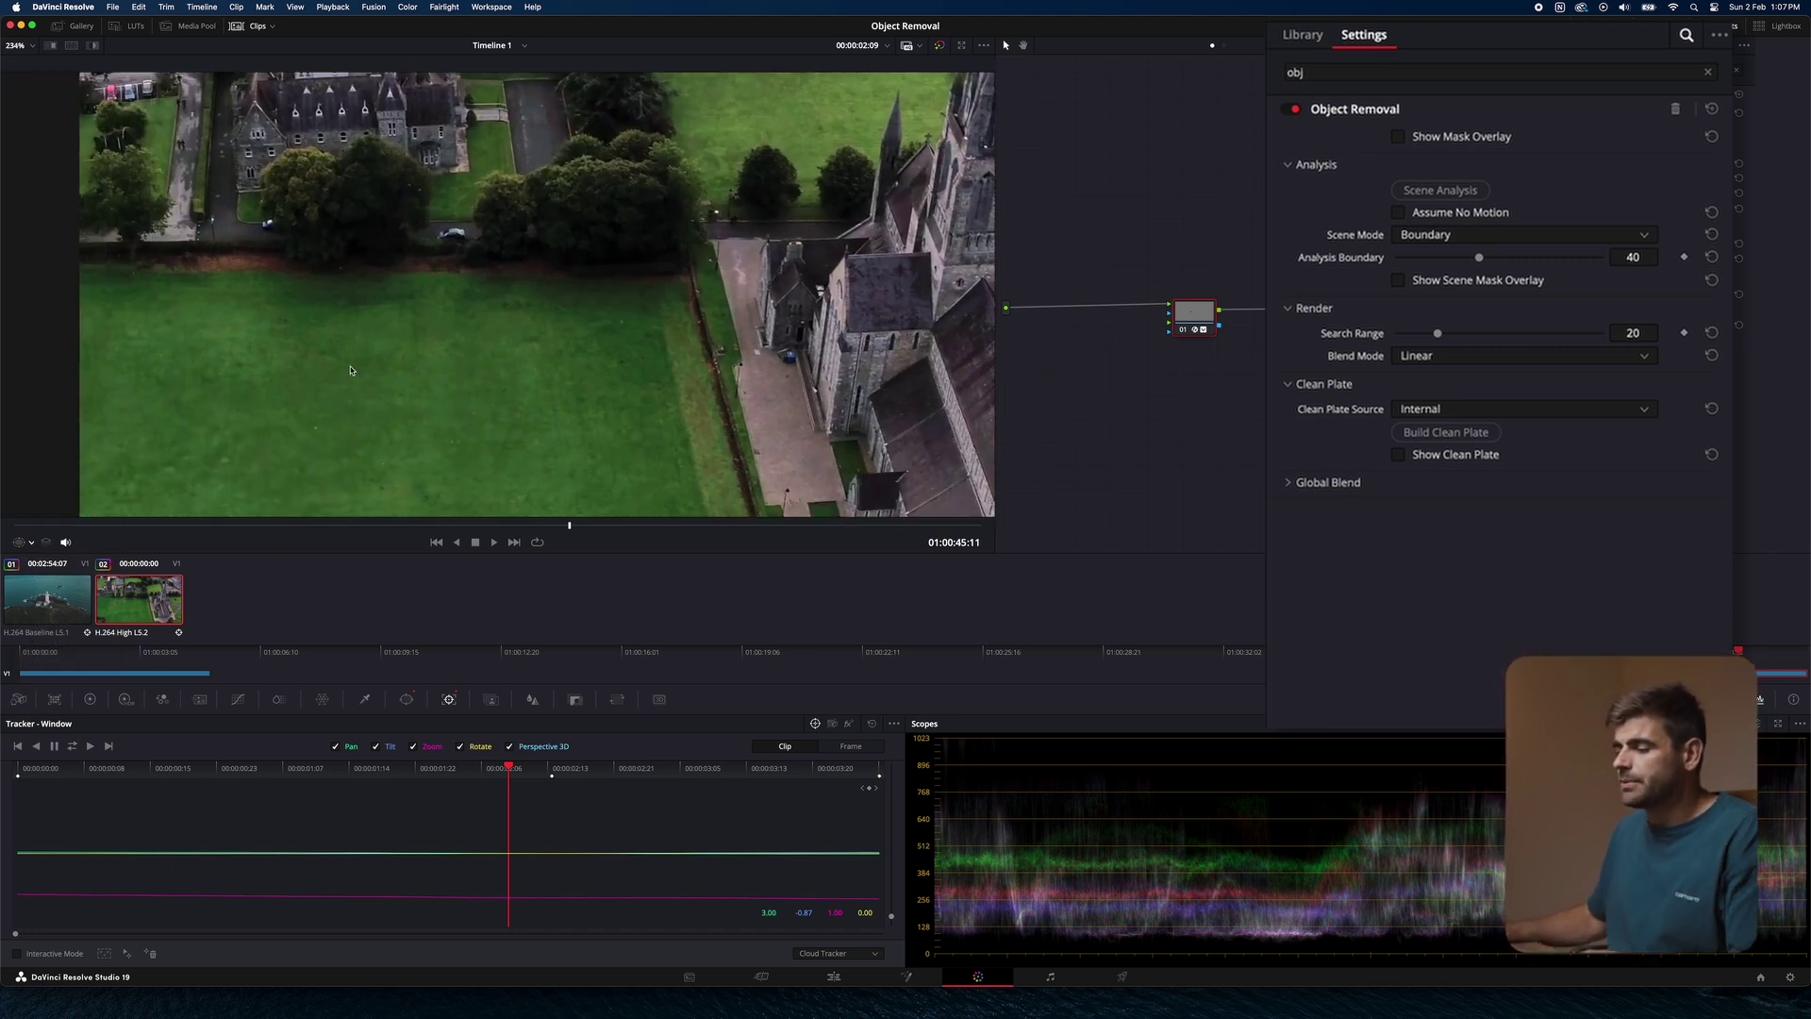
drag(217, 524, 90, 525)
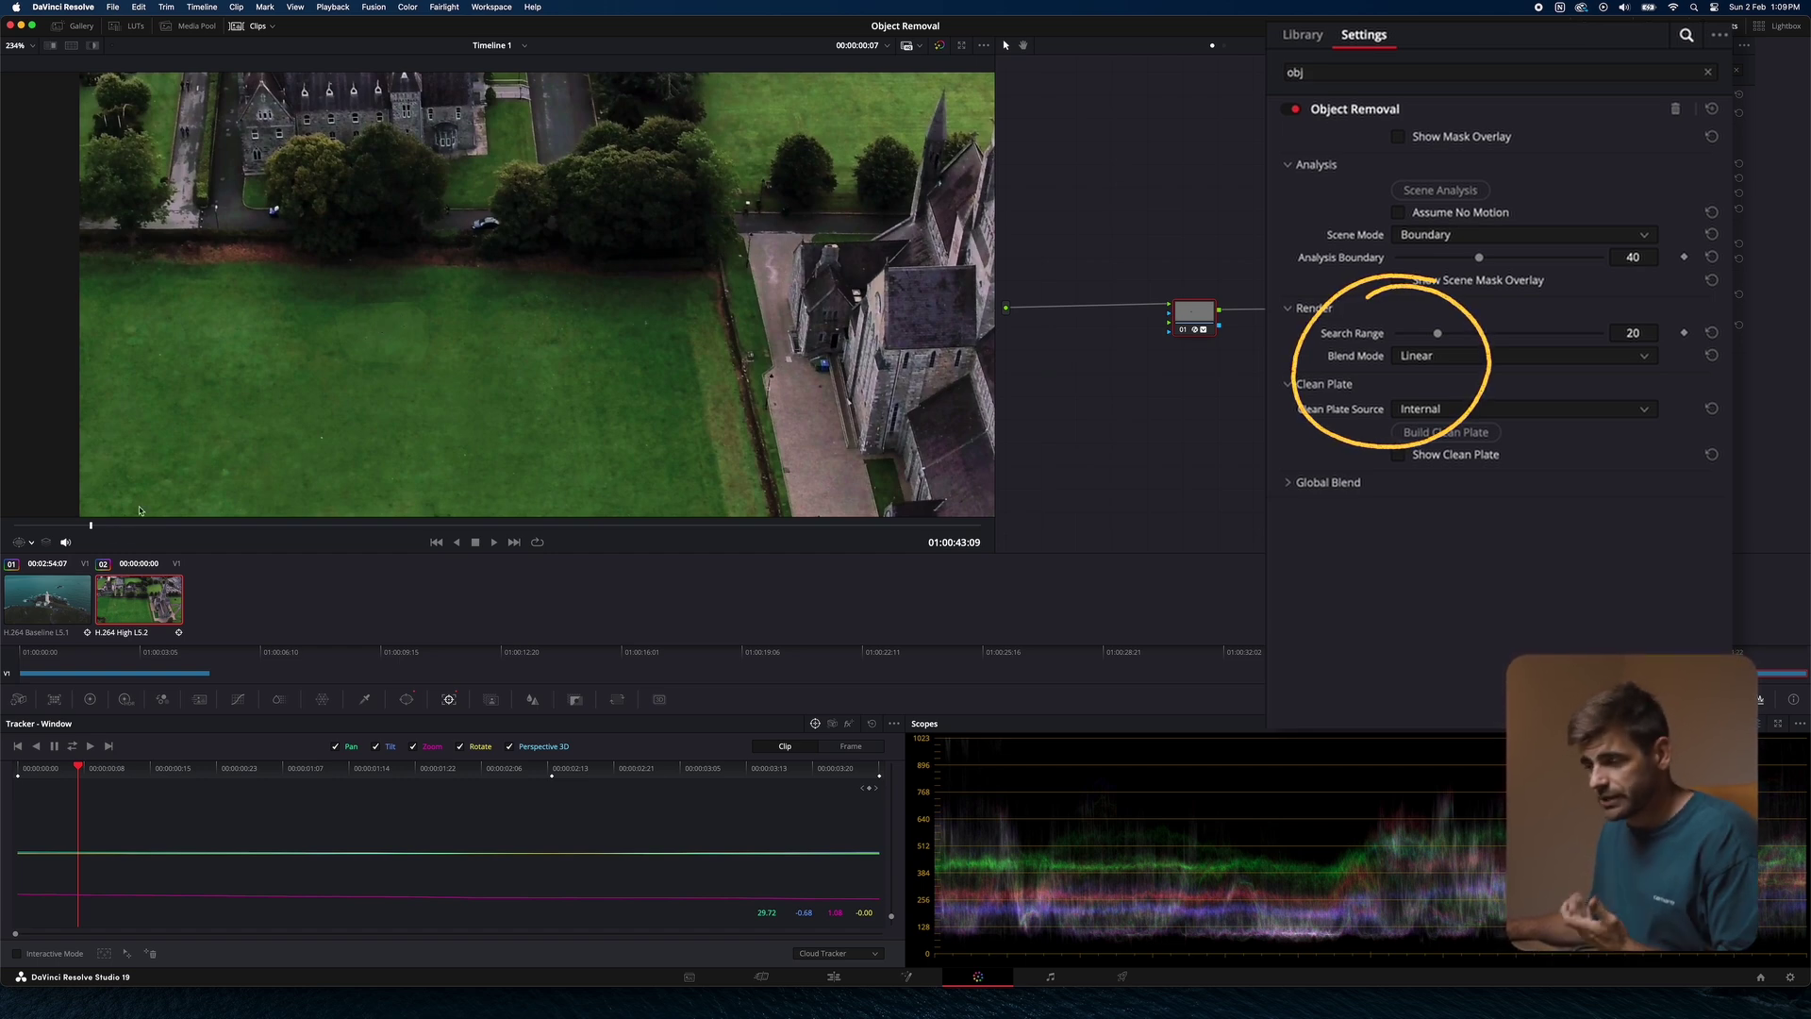
mouse_move(40, 526)
mouse_down()
mouse_move(113, 531)
mouse_move(83, 531)
mouse_up()
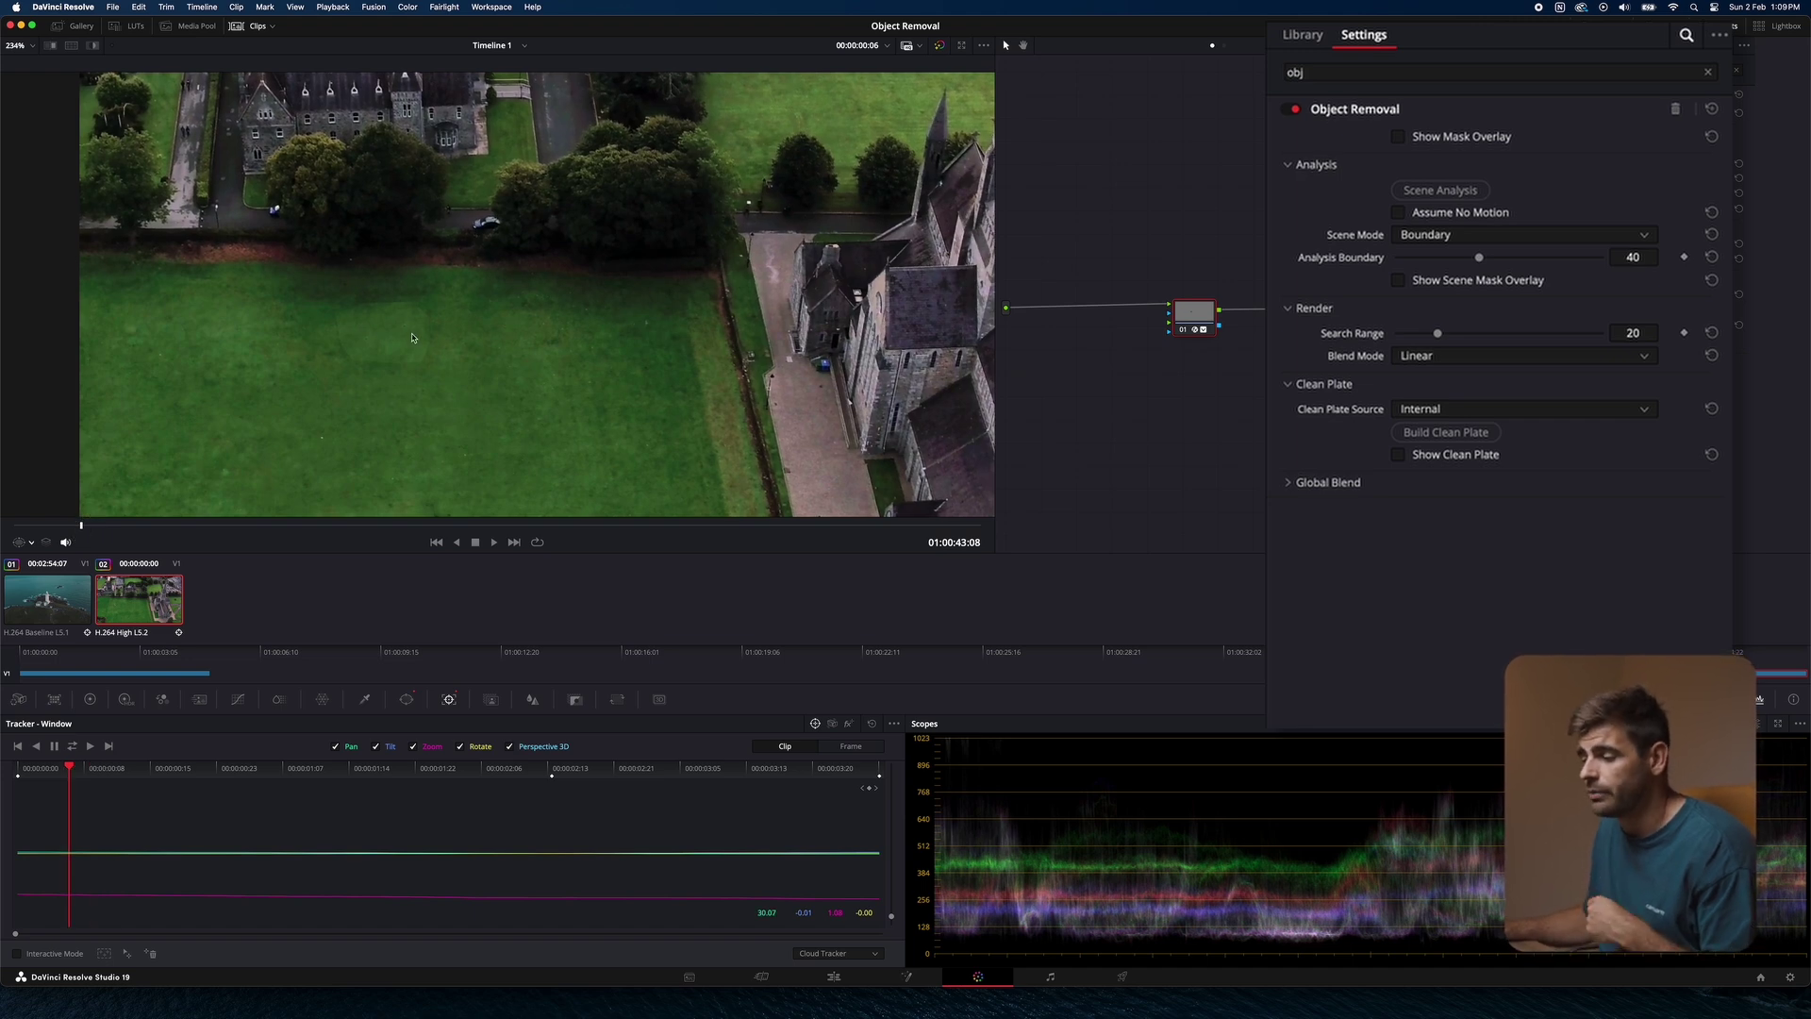
drag(119, 525, 79, 543)
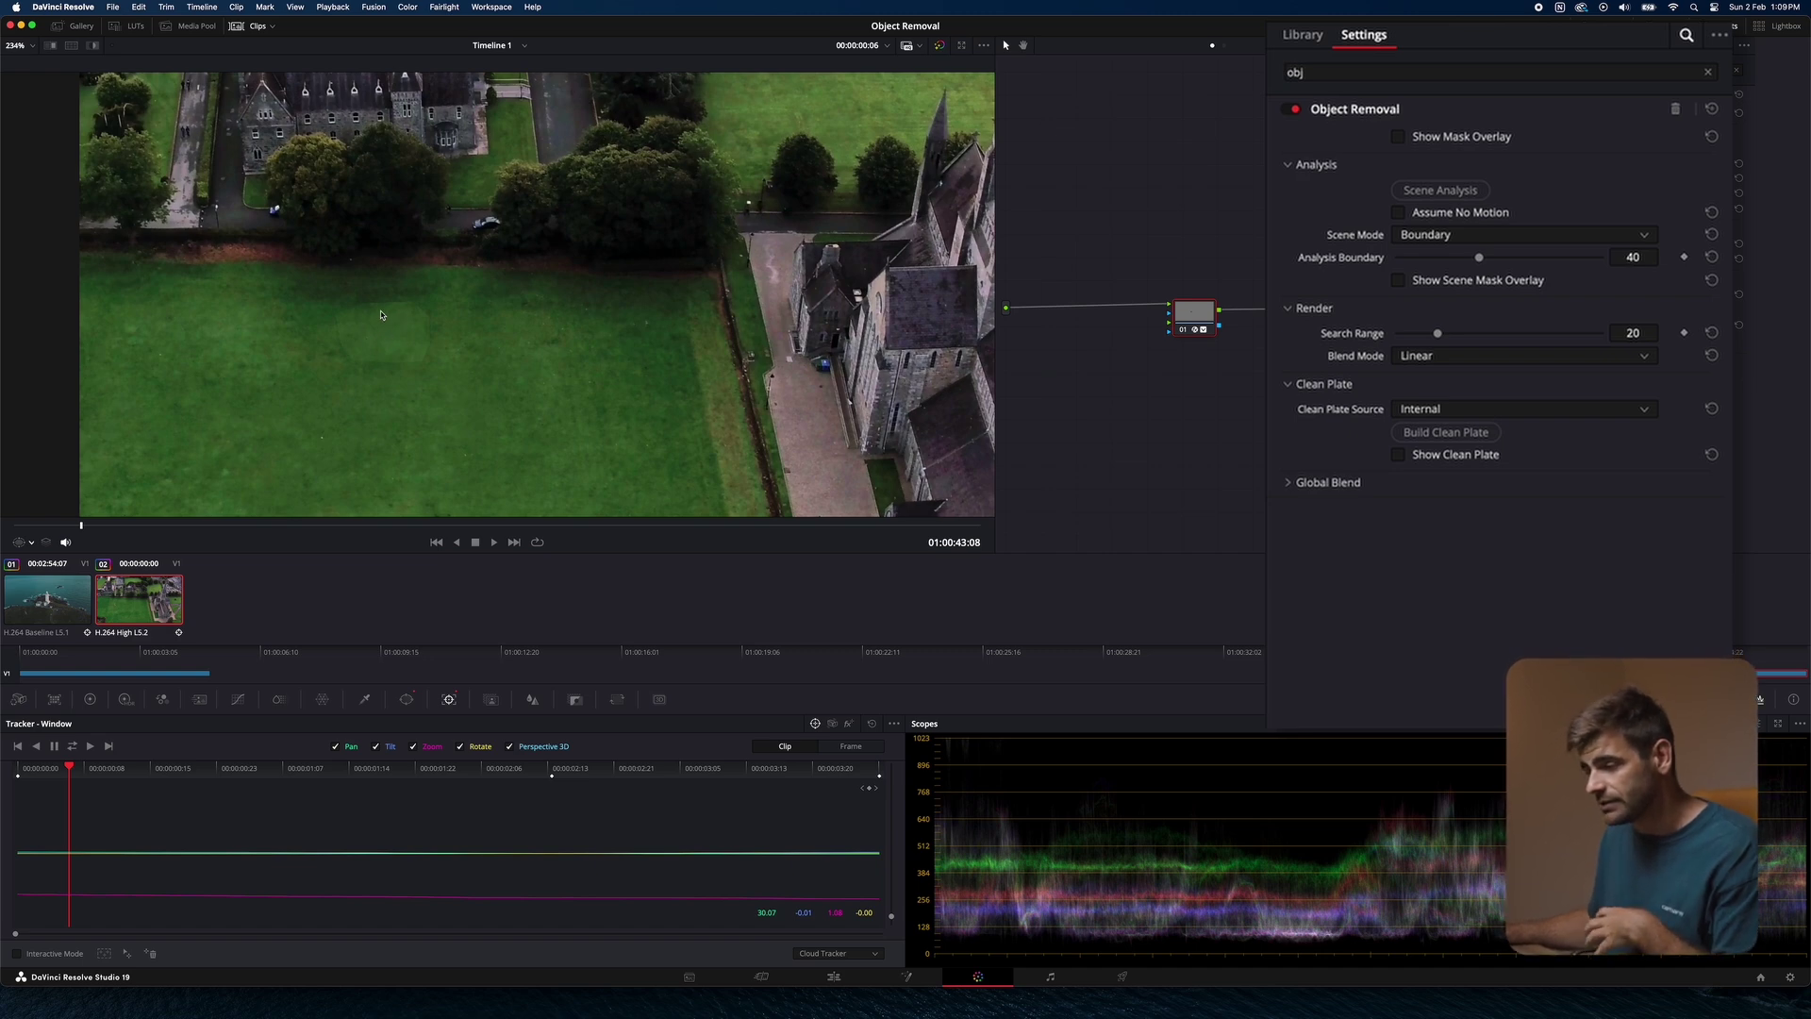
drag(82, 527, 877, 527)
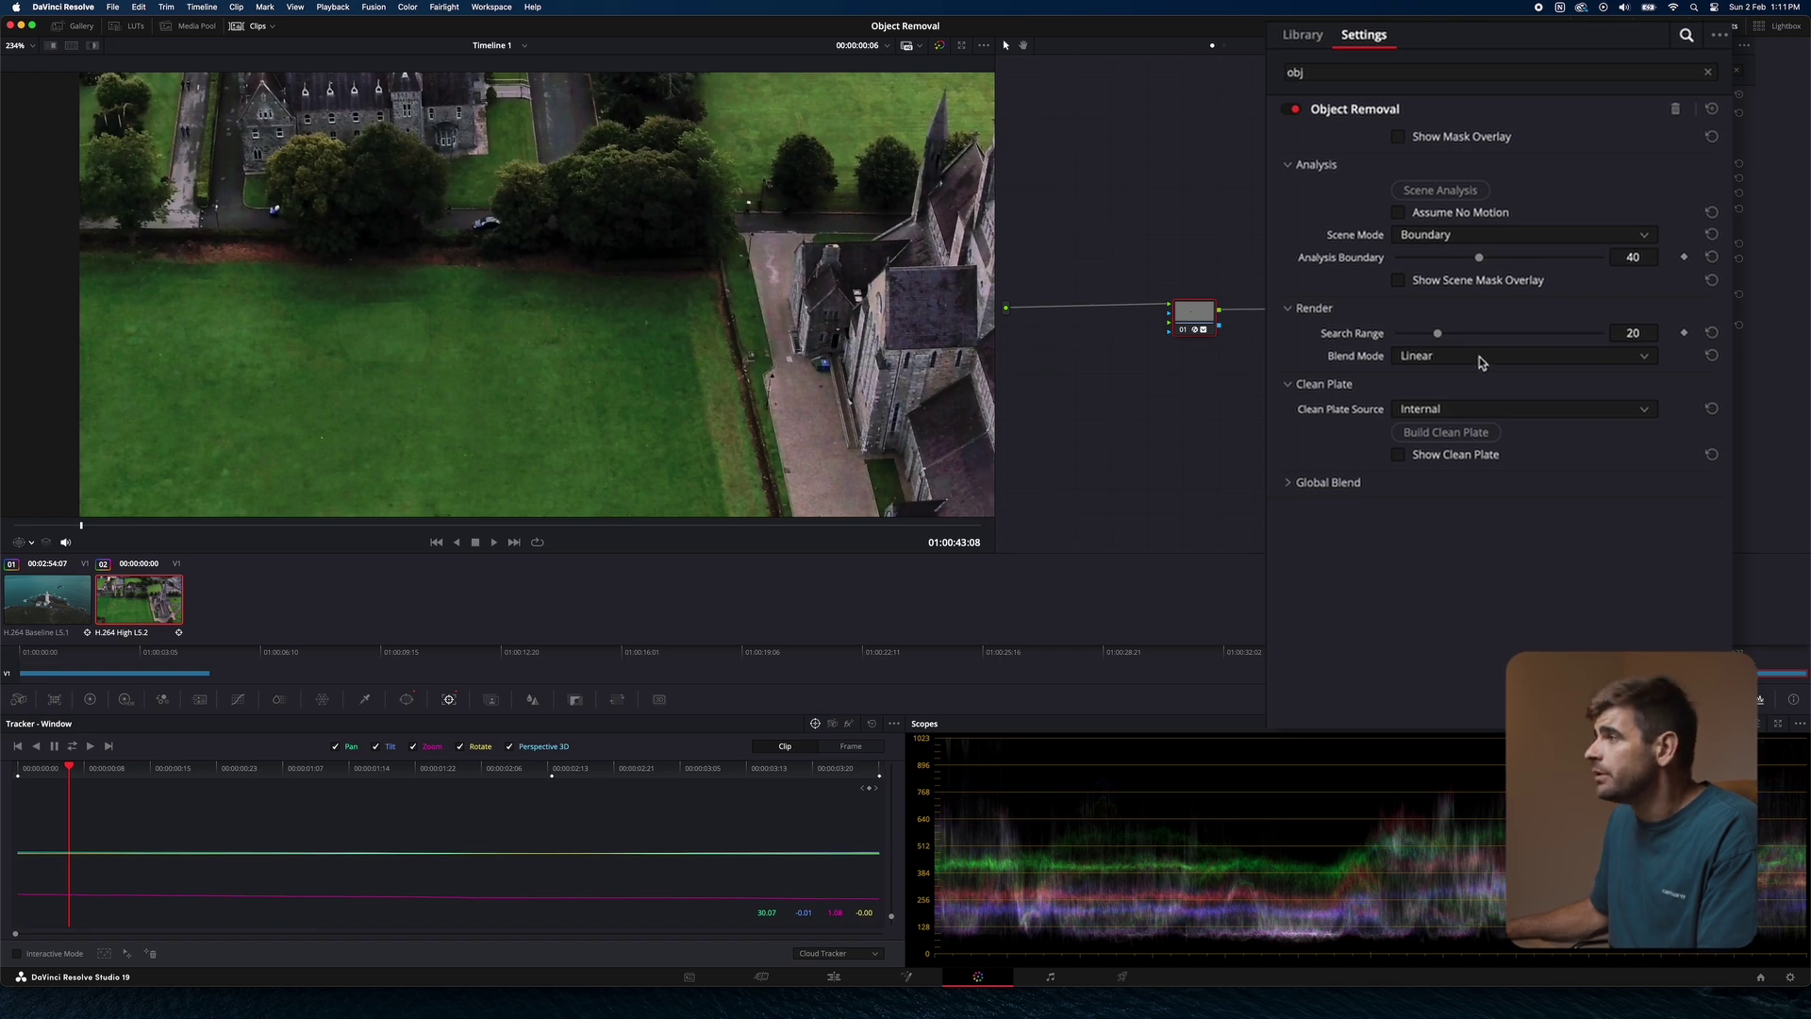
Open Object Removal's Blend Mode dropdown to list the available blend modes.
click(1482, 359)
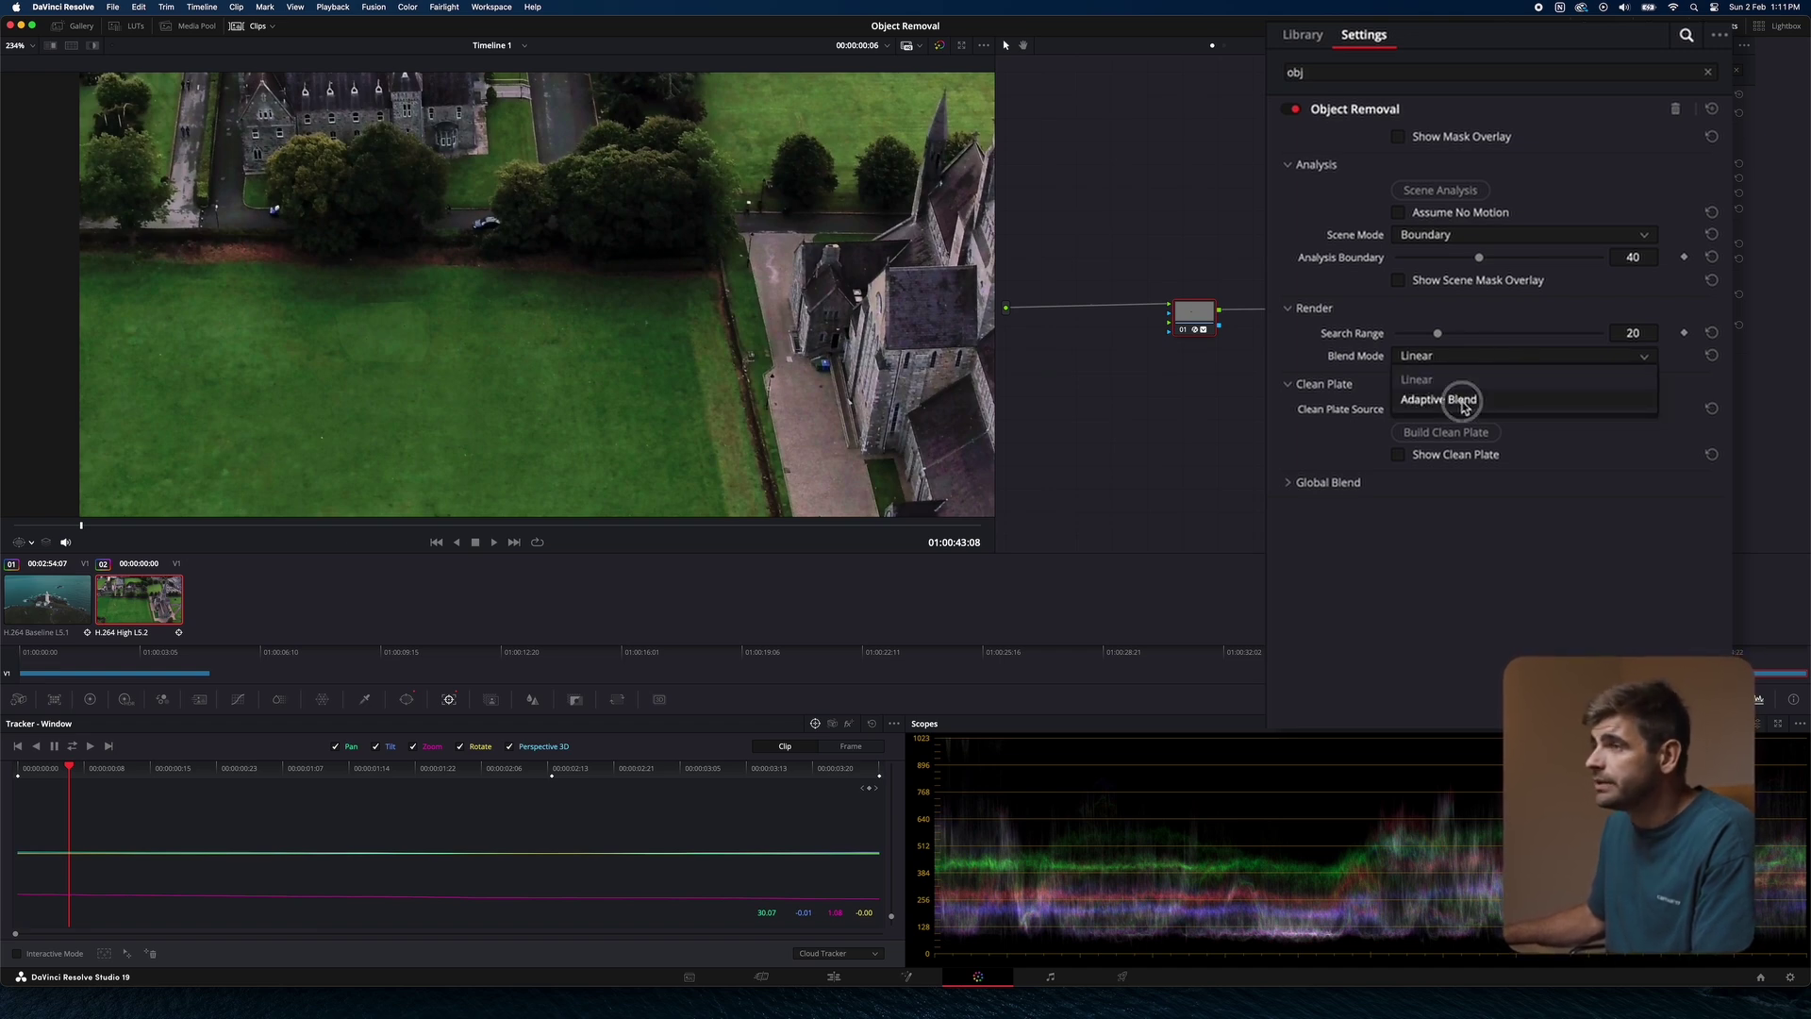